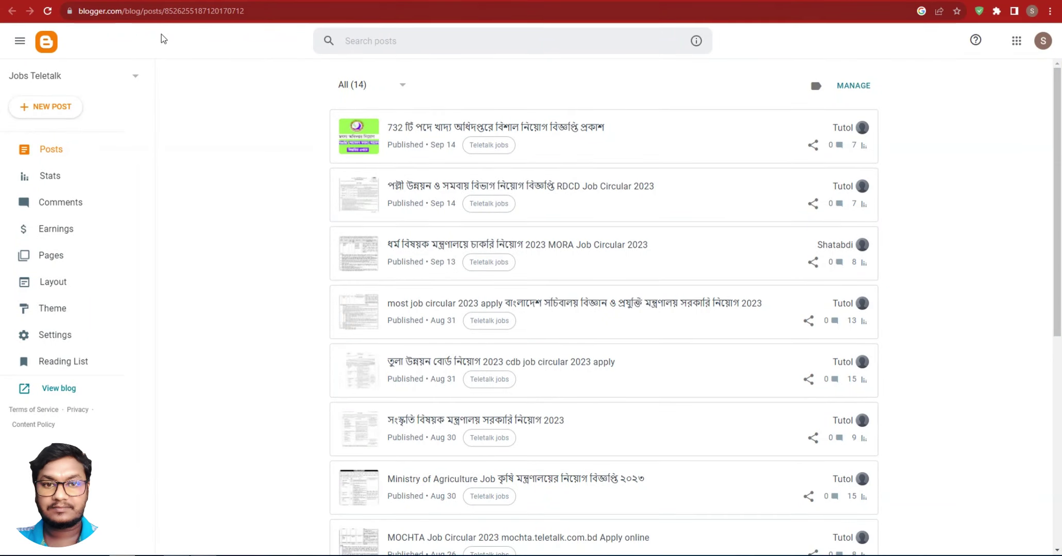
# Step: Check the existing blogs and the signed-in account, and start creating a new blog
pyautogui.click(136, 77)
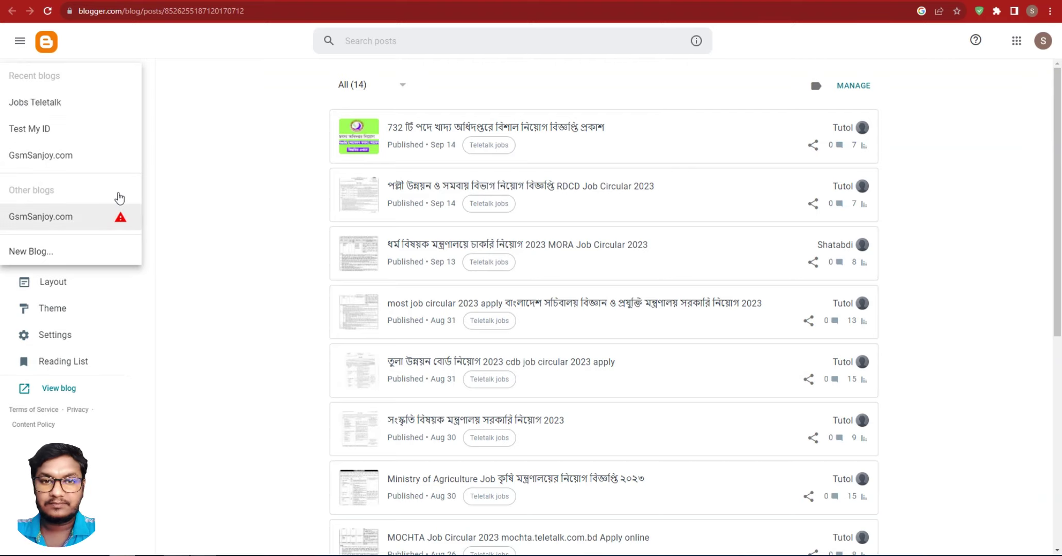
pyautogui.click(119, 105)
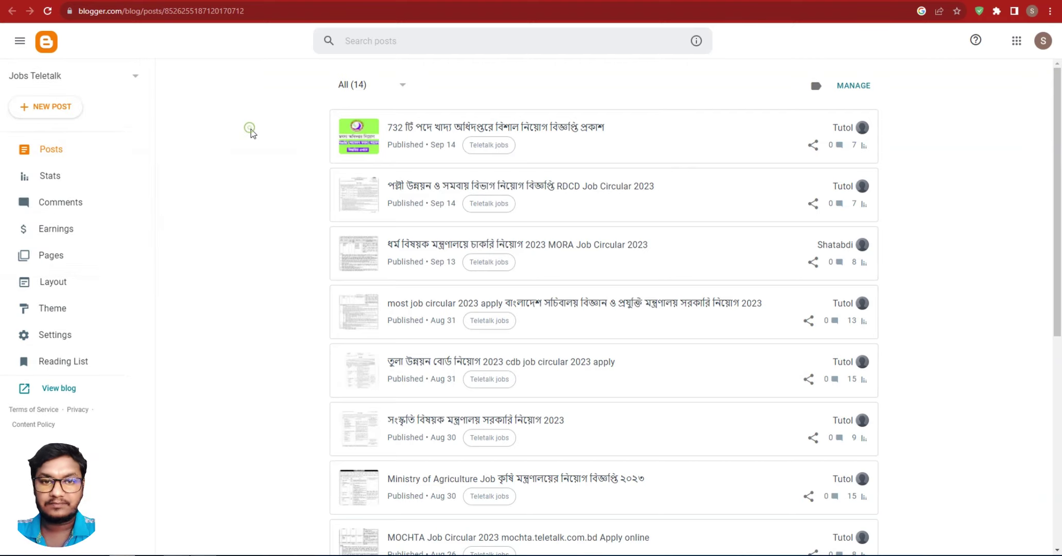
pyautogui.click(93, 86)
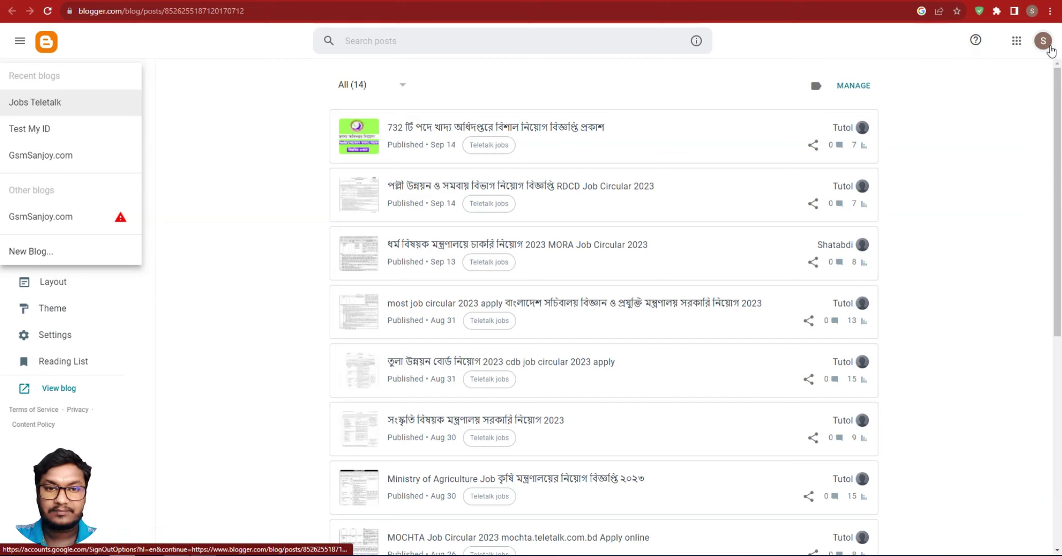
pyautogui.click(1049, 46)
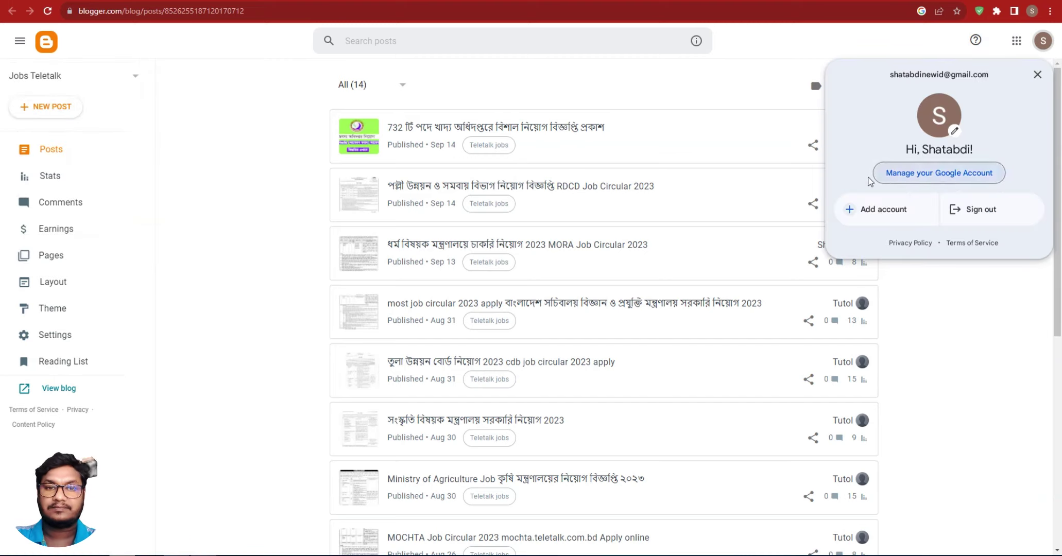
pyautogui.click(133, 78)
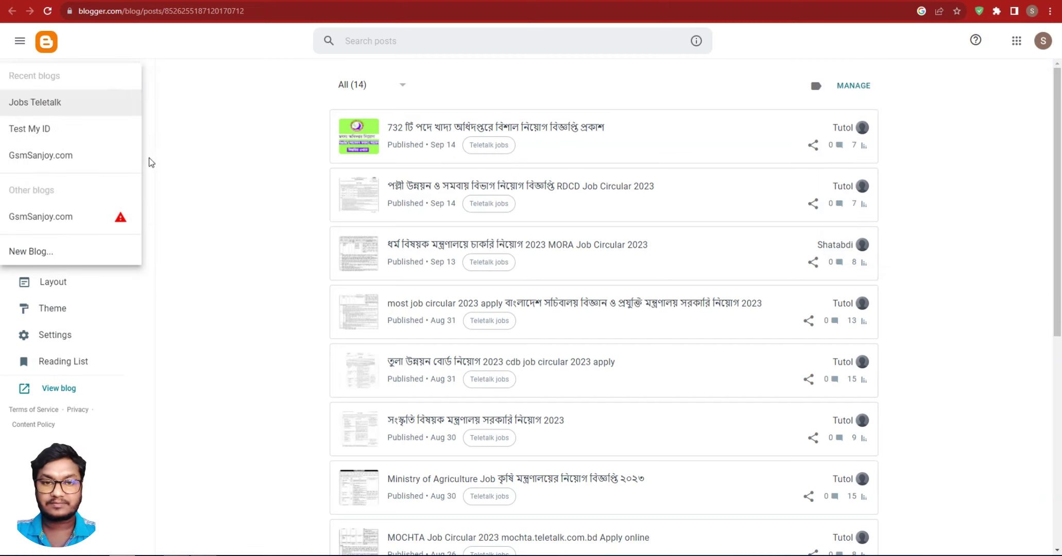
pyautogui.click(41, 258)
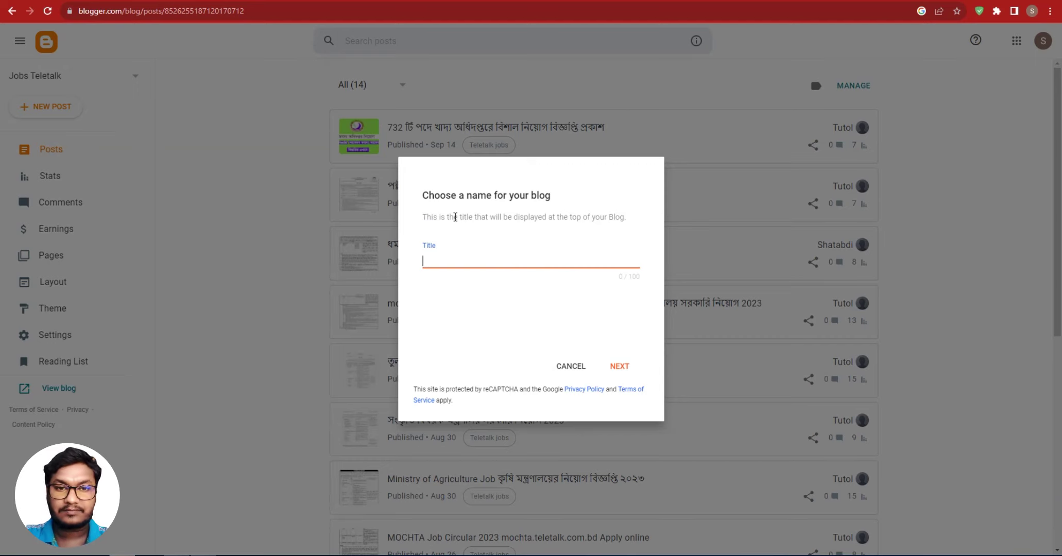
pyautogui.doubleClick(425, 217)
pyautogui.moveTo(476, 215); pyautogui.dragTo(626, 217)
pyautogui.click(594, 218)
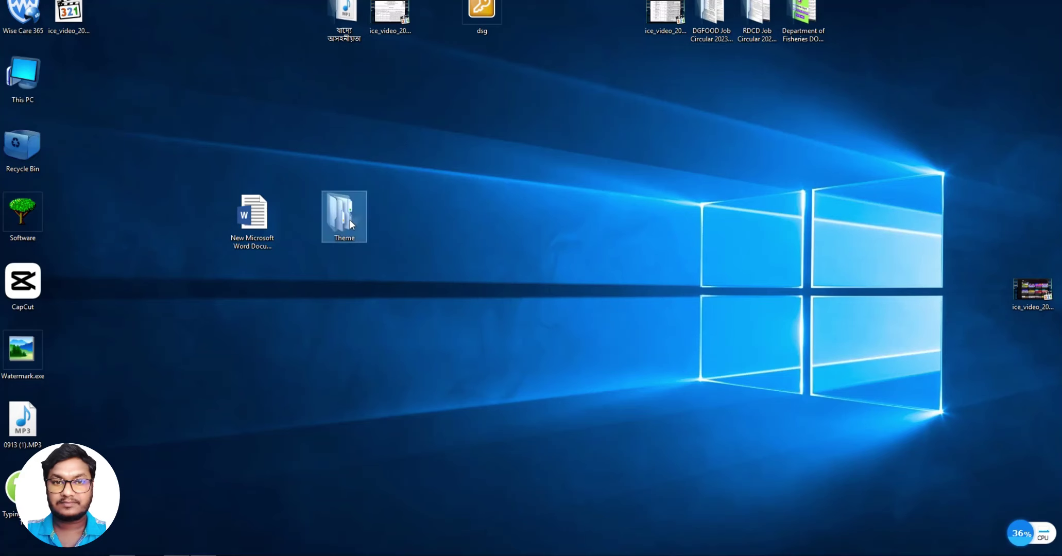
# Step: Switch to the desktop and look inside the Theme folder's Plus UI Blogger Templates (No License) folder
pyautogui.doubleClick(349, 219)
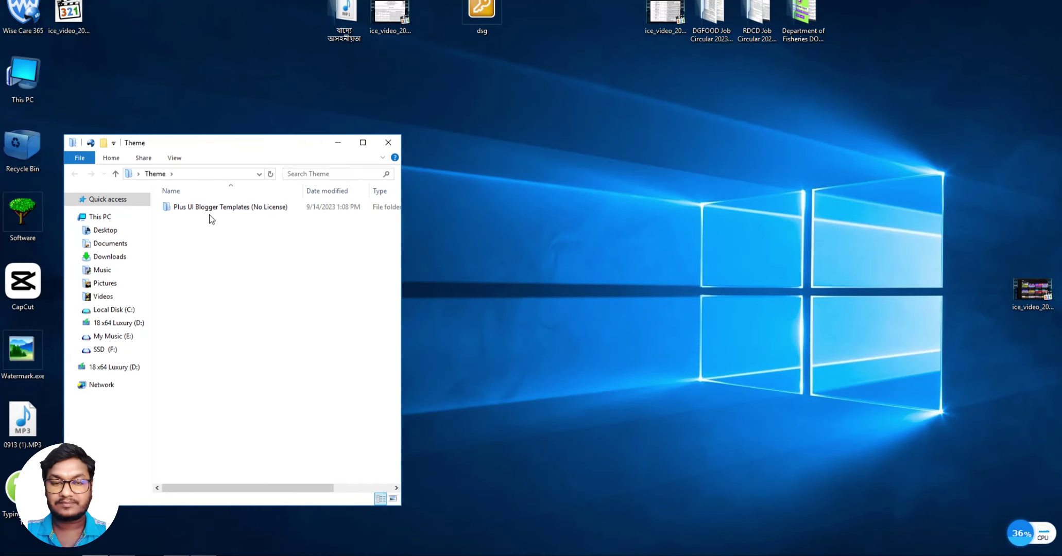
pyautogui.doubleClick(216, 209)
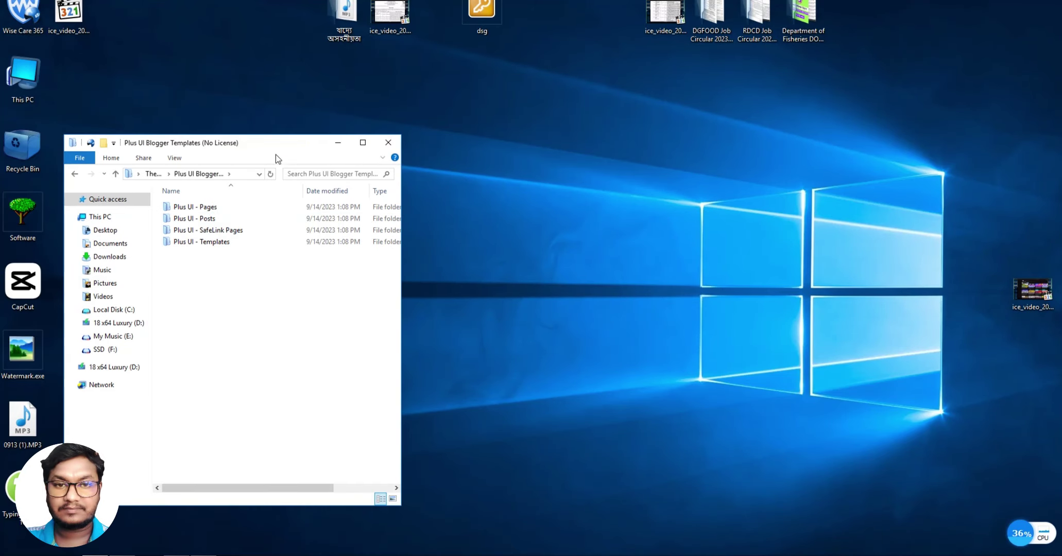
pyautogui.moveTo(275, 144); pyautogui.dragTo(488, 136)
pyautogui.click(606, 490)
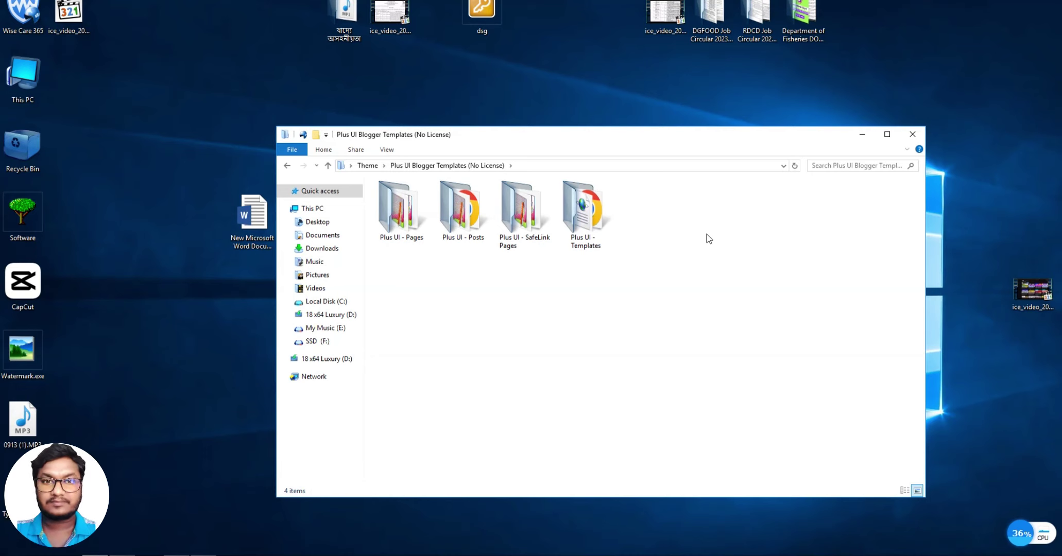
pyautogui.click(911, 134)
# Step: Reopen the Theme folder, review the Plus UI subfolders once more, and close the folder window
pyautogui.rightClick(484, 225)
pyautogui.click(334, 225)
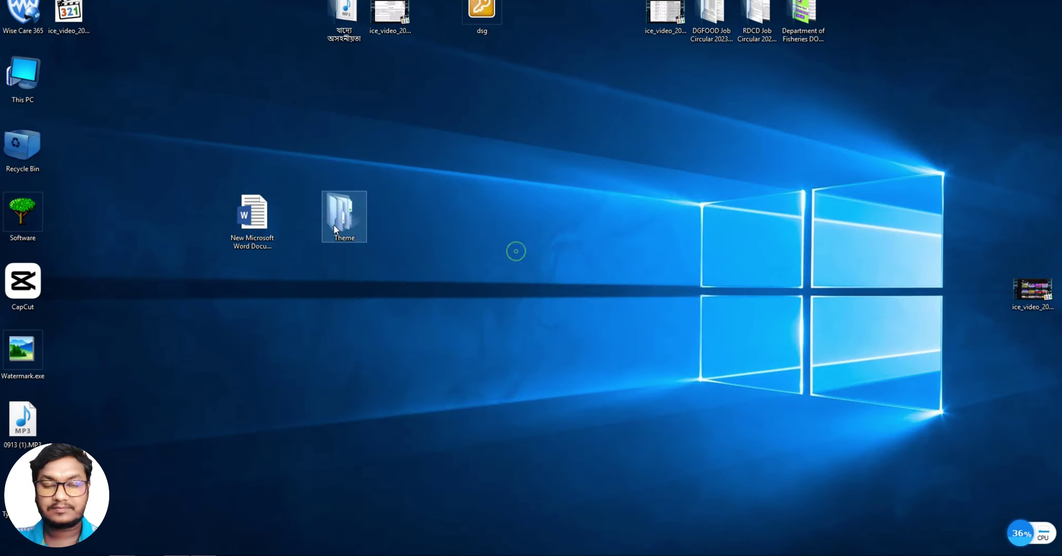
pyautogui.doubleClick(334, 225)
pyautogui.doubleClick(529, 200)
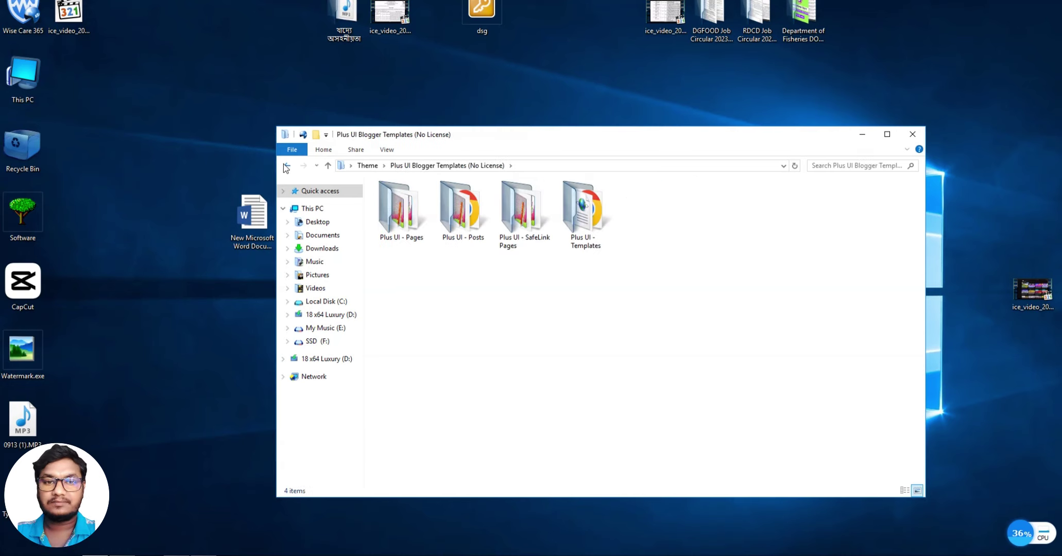
pyautogui.hotkey('alt', 'Left')
pyautogui.doubleClick(455, 199)
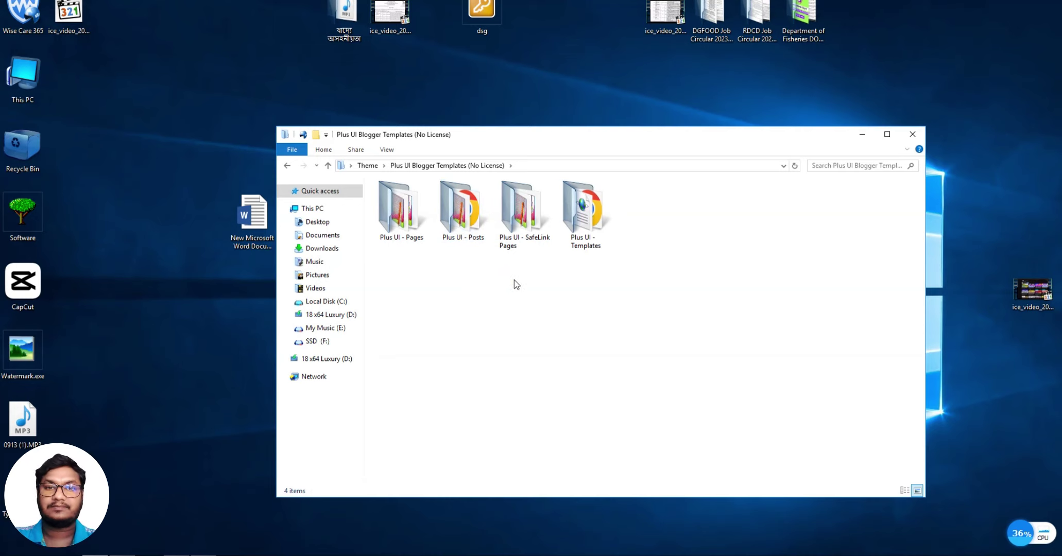
pyautogui.click(912, 134)
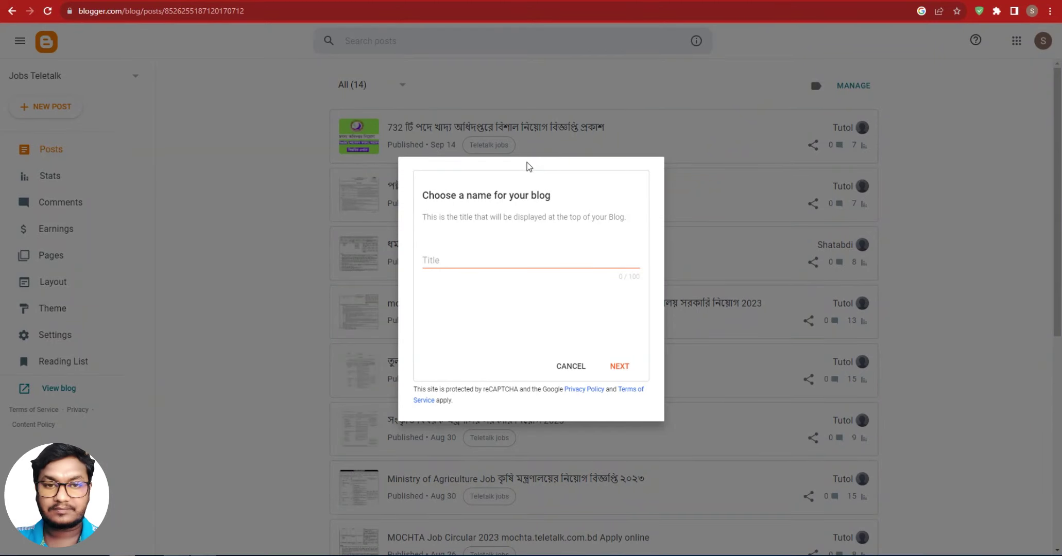
# Step: Return to Blogger in the browser and title the new blog SS Job Finder
pyautogui.tripleClick(425, 200)
pyautogui.click(484, 261)
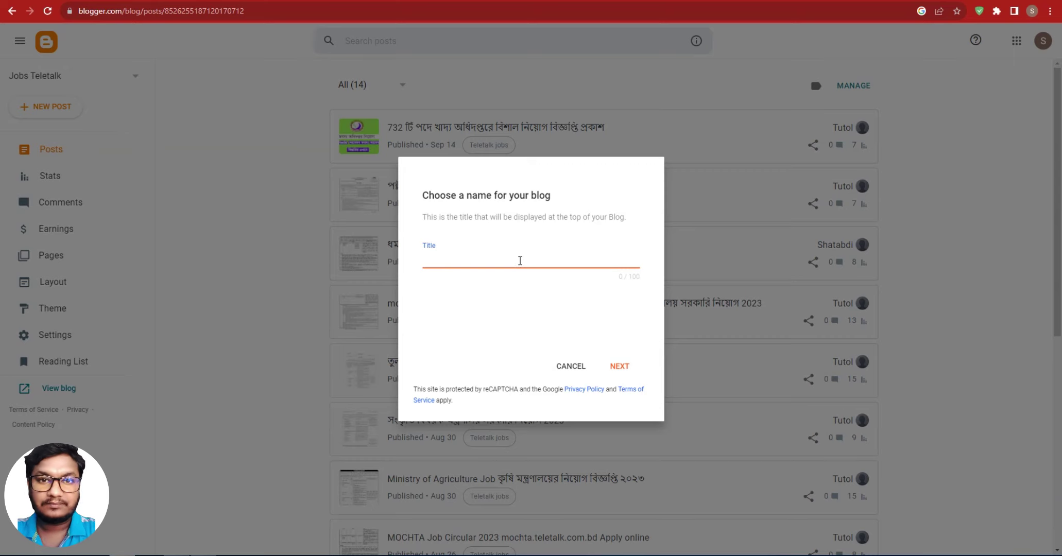
pyautogui.write('SS')
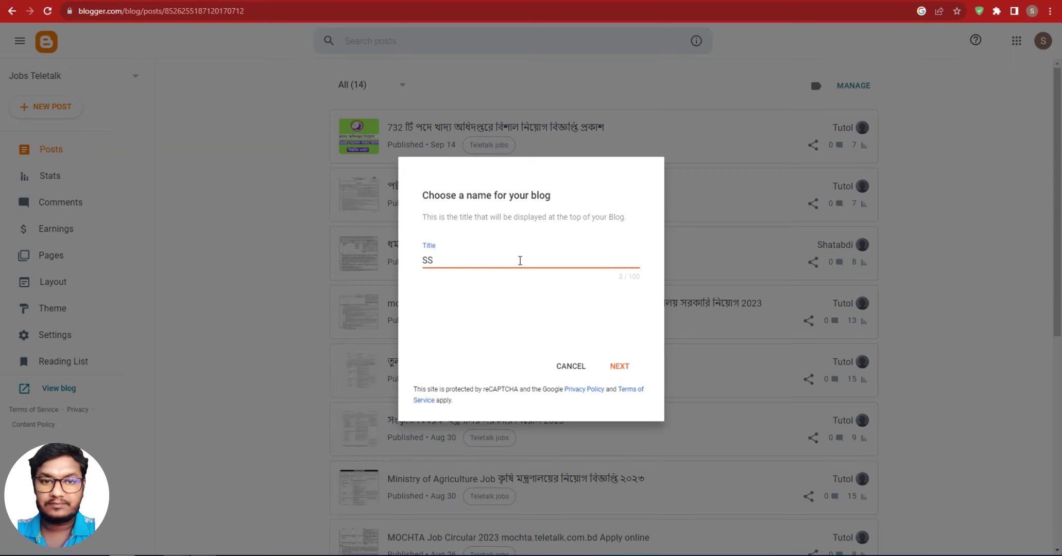
pyautogui.write(' Job Fi')
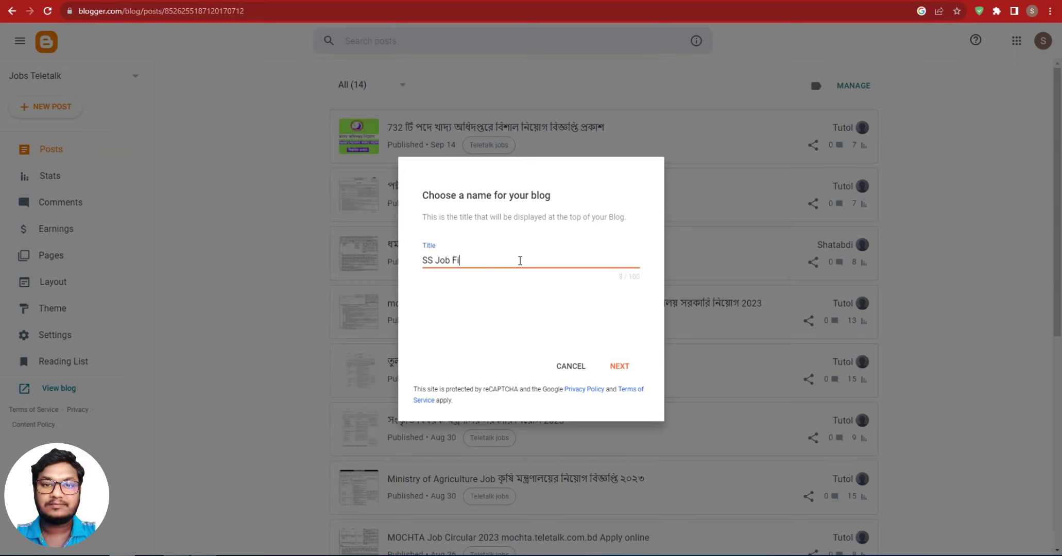
pyautogui.write('nder')
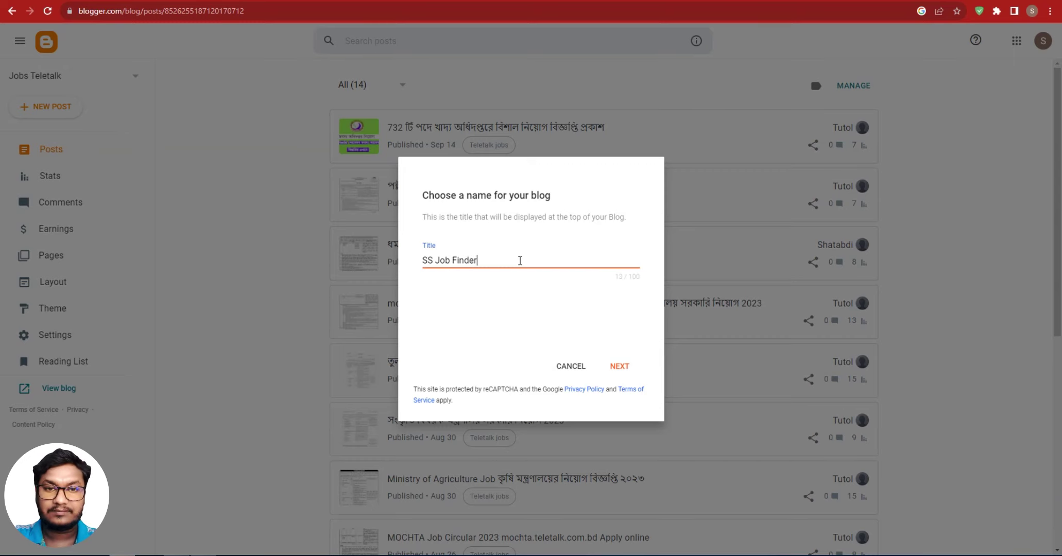
pyautogui.click(618, 366)
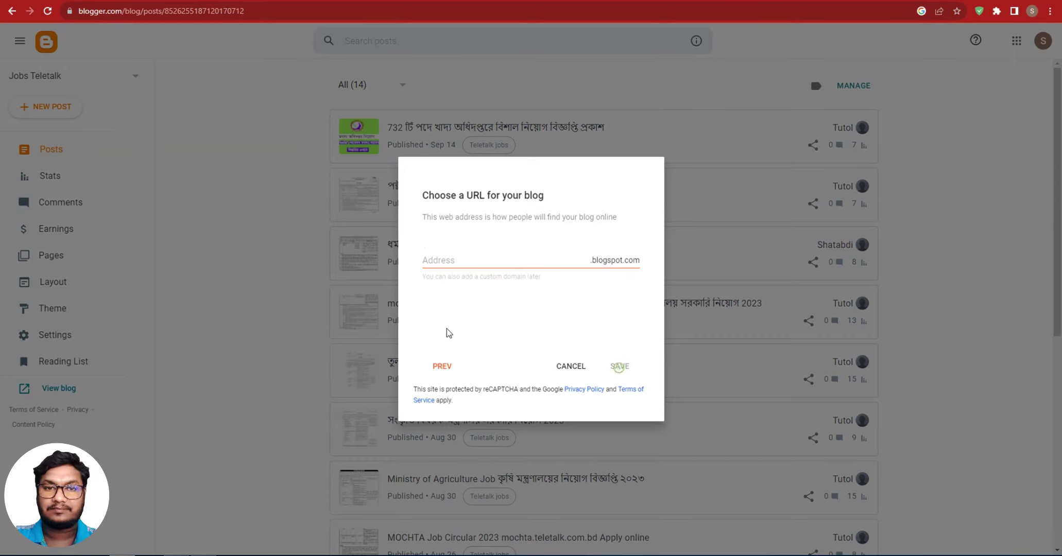
# Step: Set the blog address to SSjobfinder.blogspot.com and save the new blog
pyautogui.click(477, 259)
pyautogui.write('SSjob')
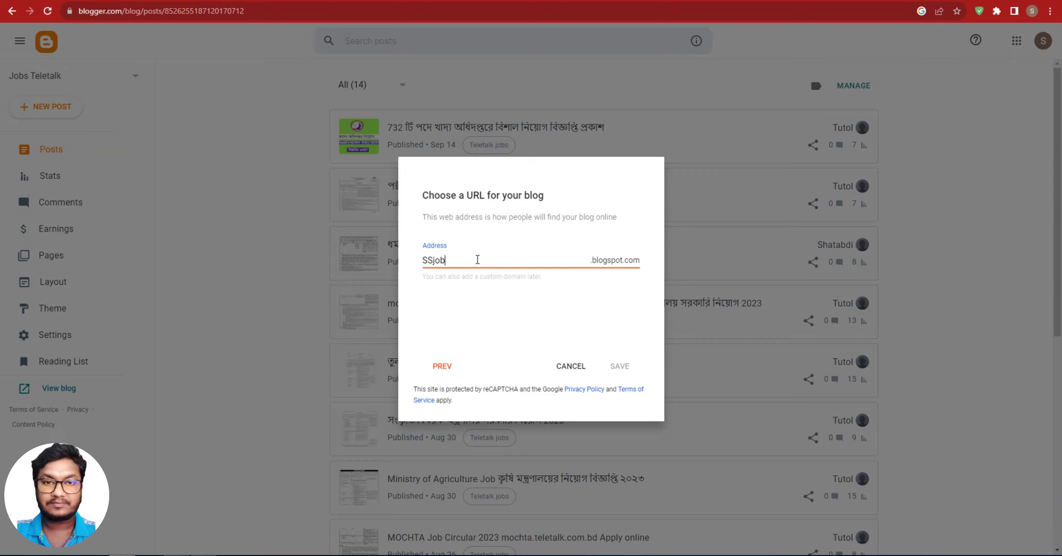
pyautogui.write('fi')
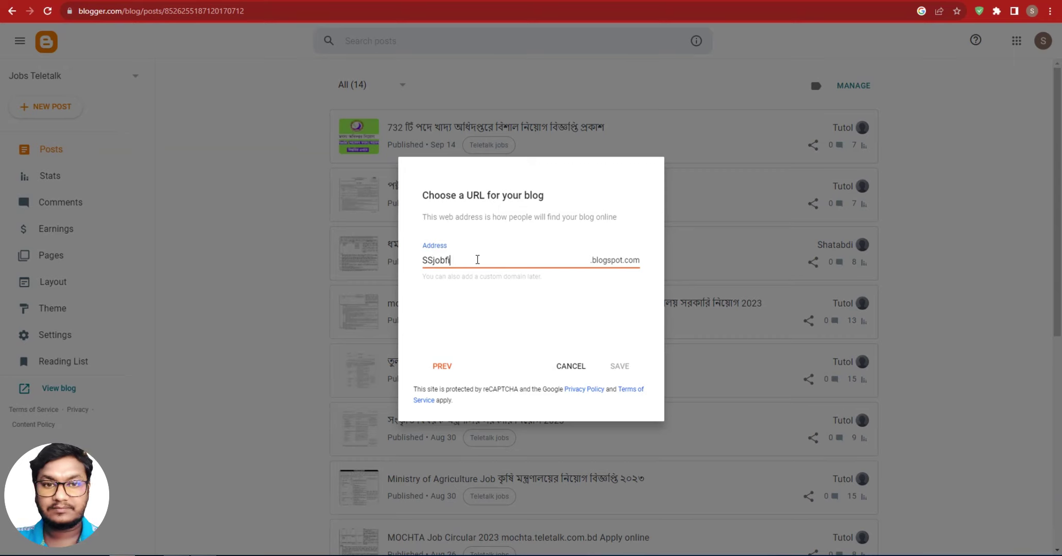
pyautogui.write('under')
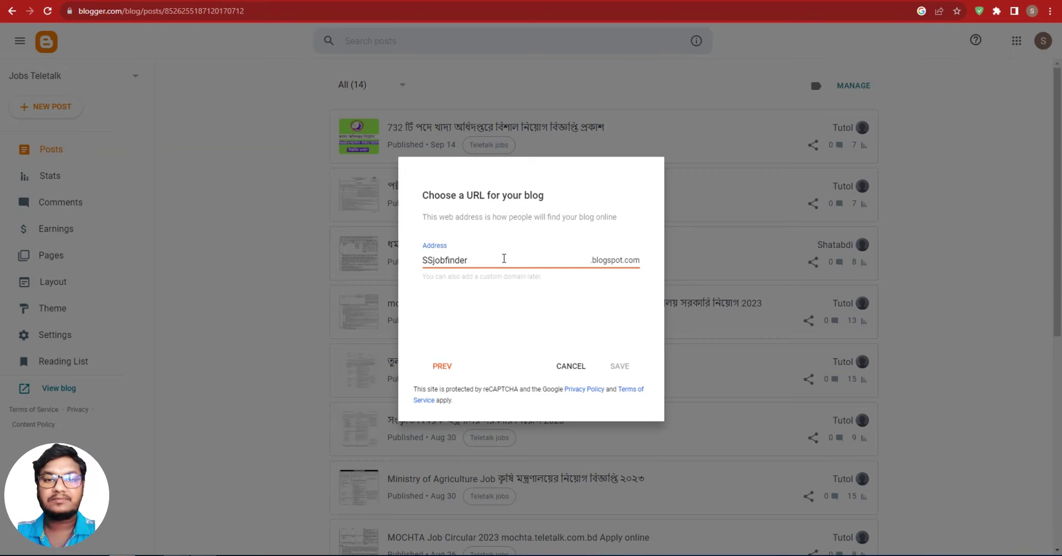
pyautogui.click(526, 323)
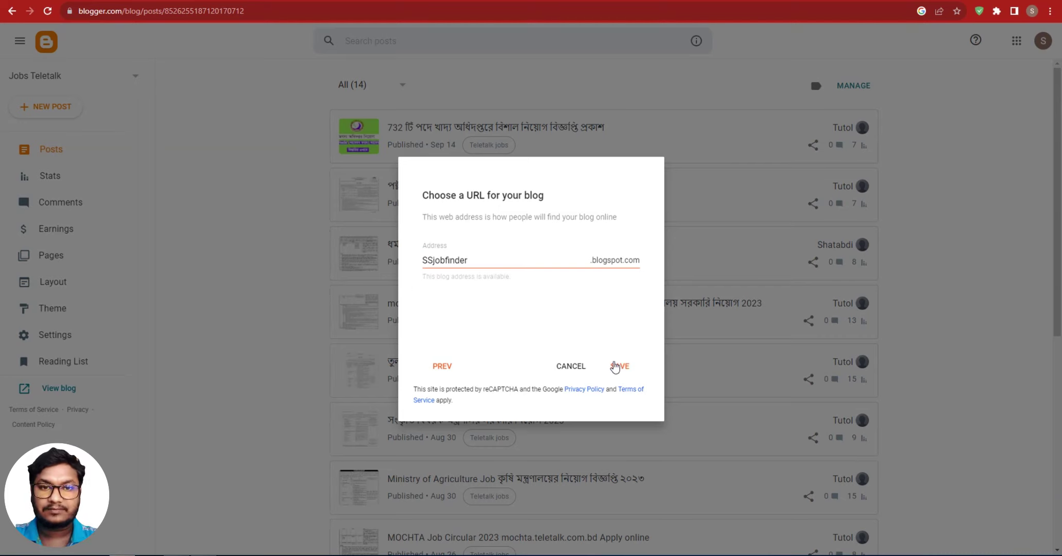
pyautogui.click(620, 366)
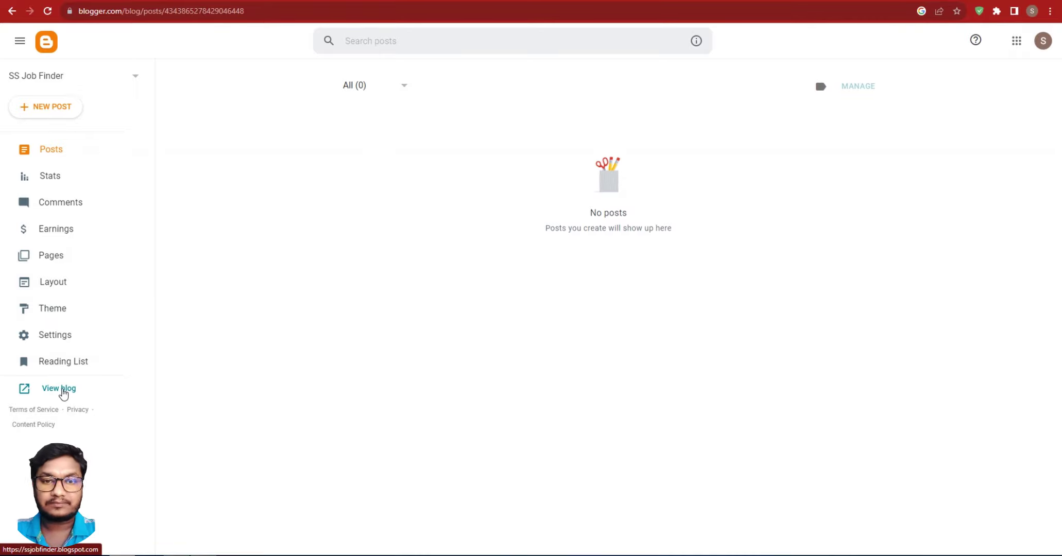
# Step: View the new blog's live page, return to the dashboard, and open the HTML of its theme for editing
pyautogui.click(61, 391)
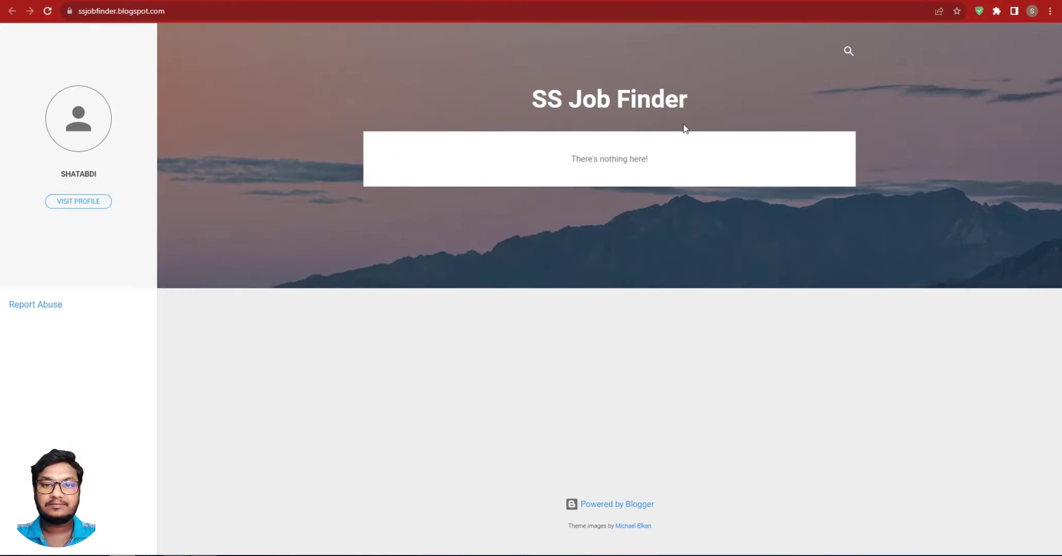
pyautogui.hotkey('ctrl', 'w')
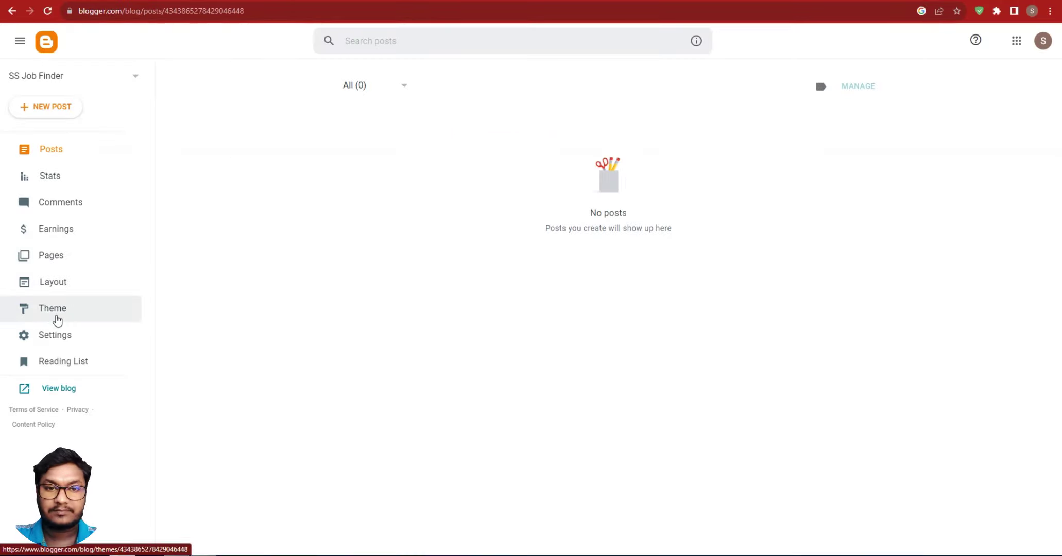
pyautogui.click(58, 320)
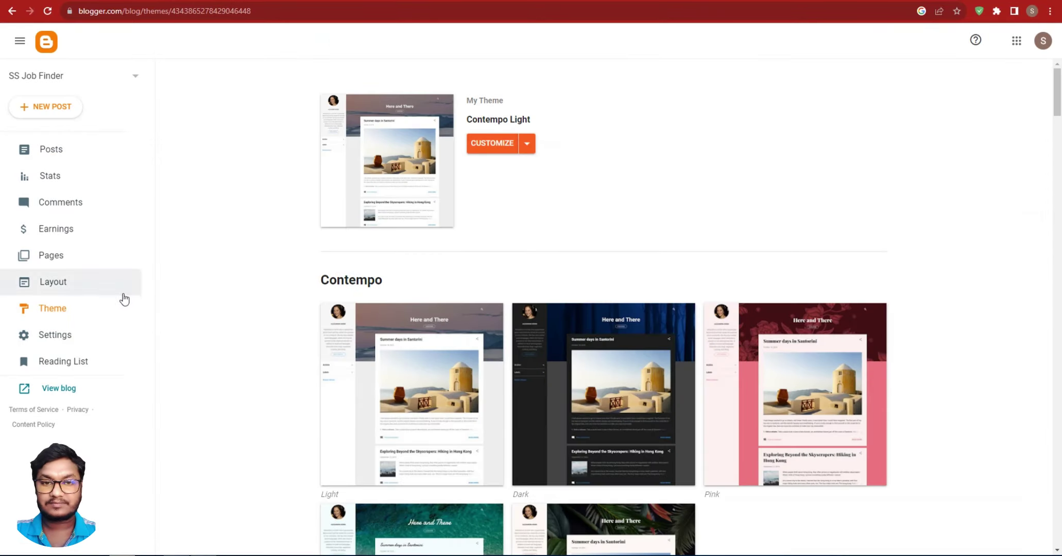
pyautogui.click(526, 148)
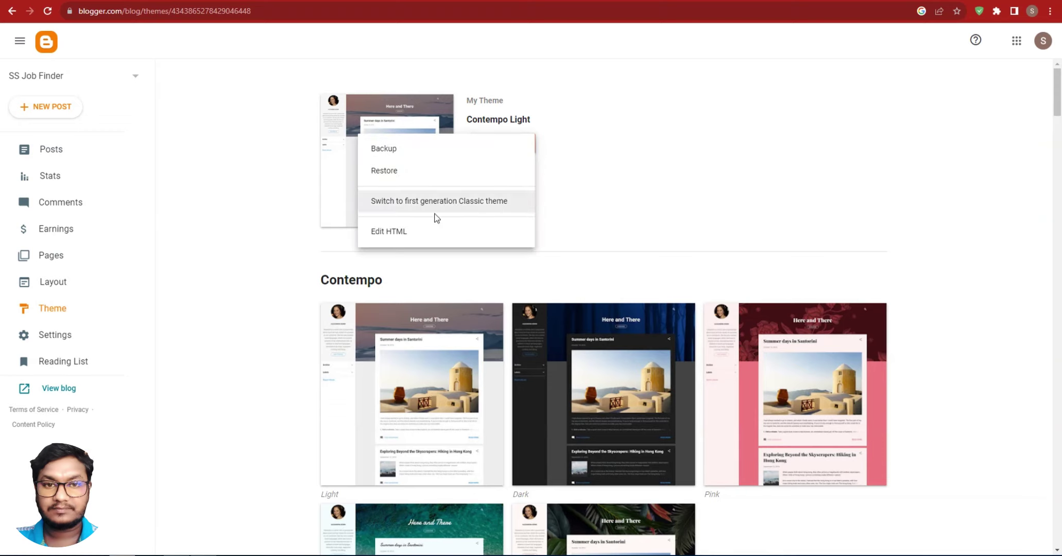
pyautogui.click(392, 236)
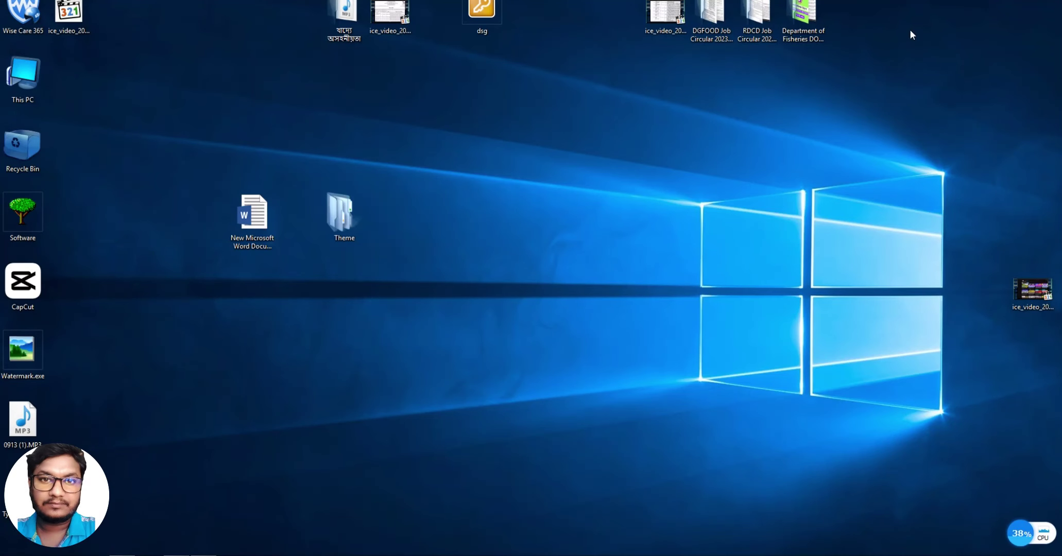
# Step: From the desktop Theme folder, open Plus UI 2.6.3 - No license (Update!).xml in the Plus UI - Themed folder with Notepad++
pyautogui.click(336, 227)
pyautogui.doubleClick(336, 227)
pyautogui.doubleClick(482, 196)
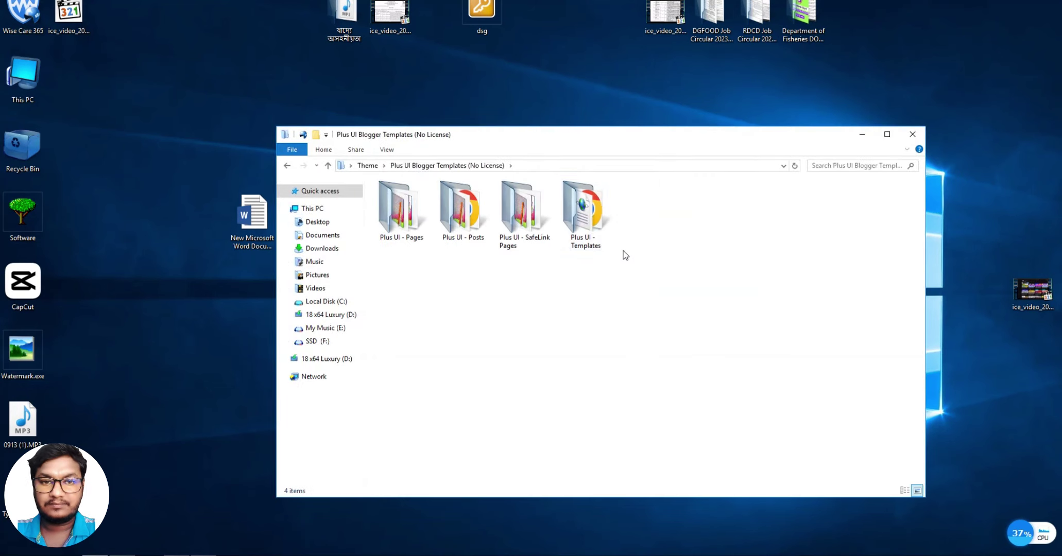
pyautogui.doubleClick(586, 247)
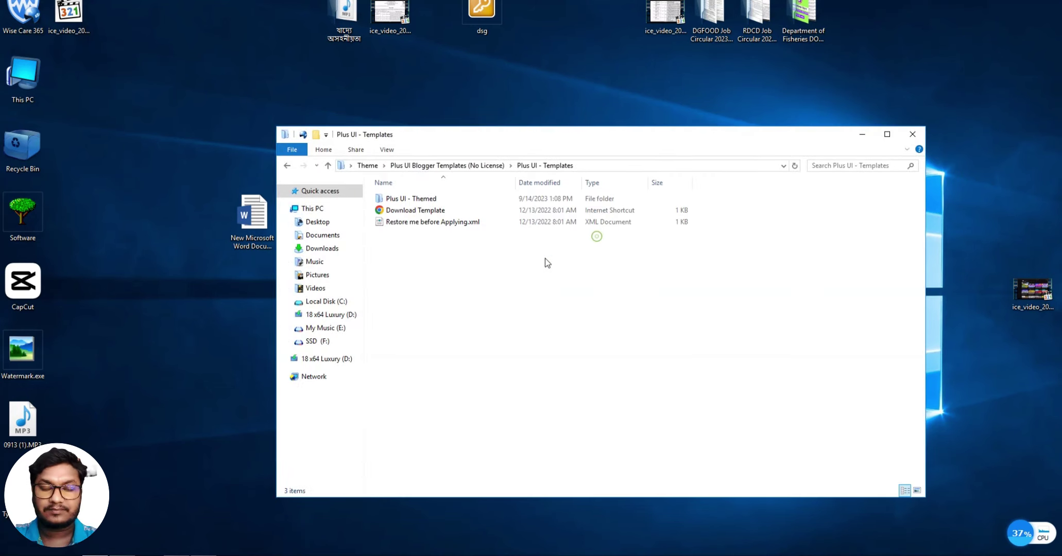
pyautogui.doubleClick(411, 199)
pyautogui.click(439, 222)
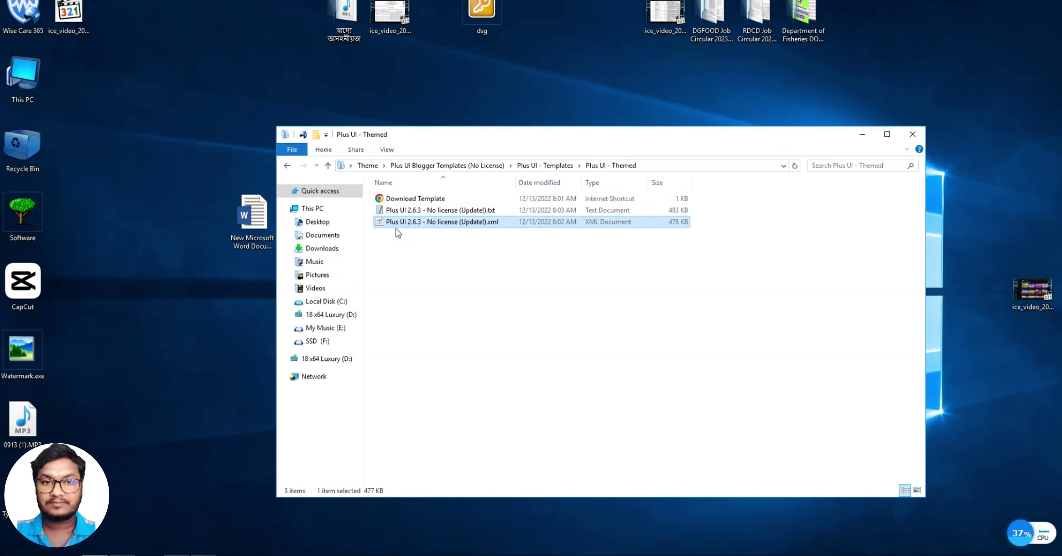
pyautogui.rightClick(440, 223)
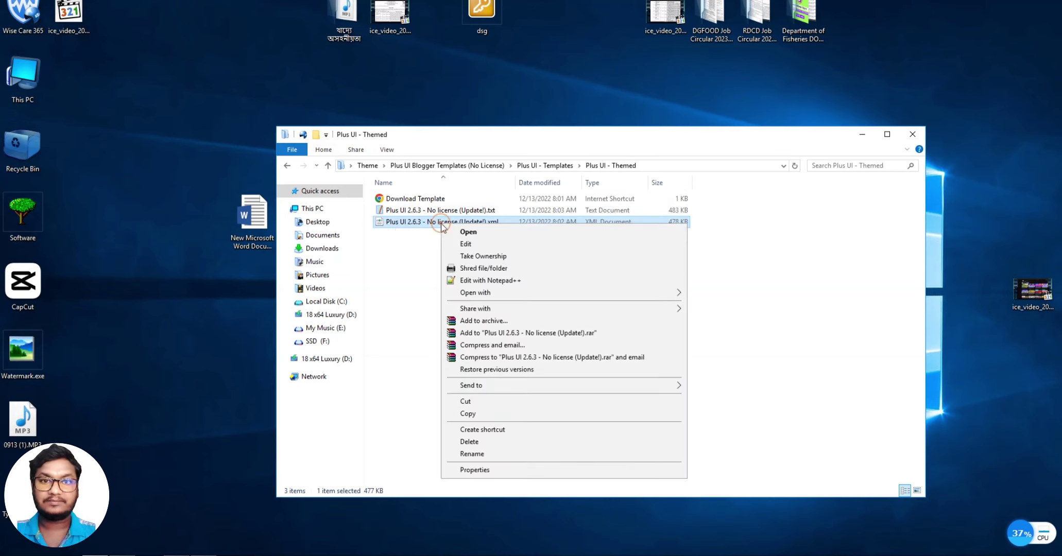
pyautogui.click(472, 281)
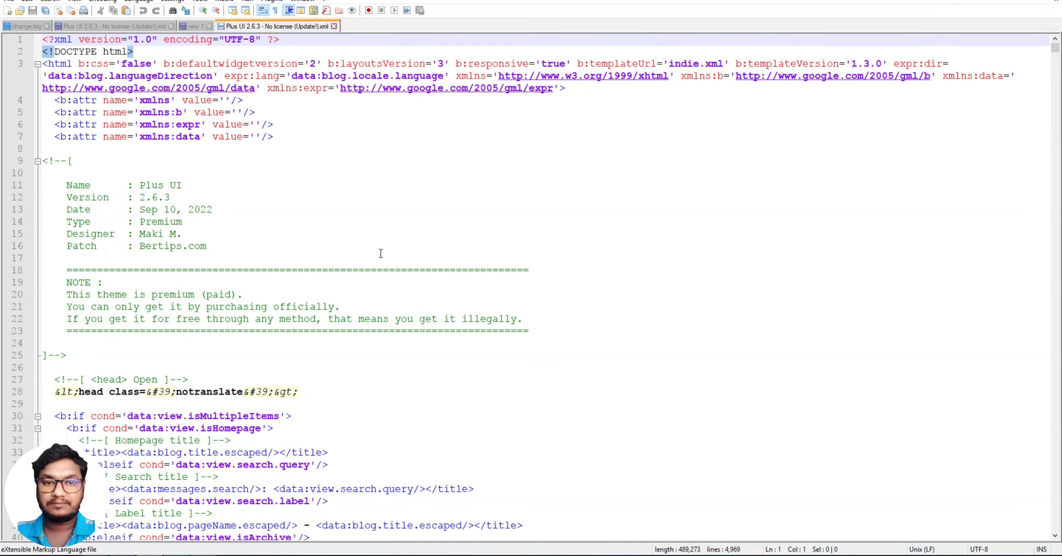
# Step: Copy the entire code of the Plus UI 2.6.3 theme file
pyautogui.click(317, 217)
pyautogui.scroll(-1, 406, 203)
pyautogui.hotkey('ctrl', 'a')
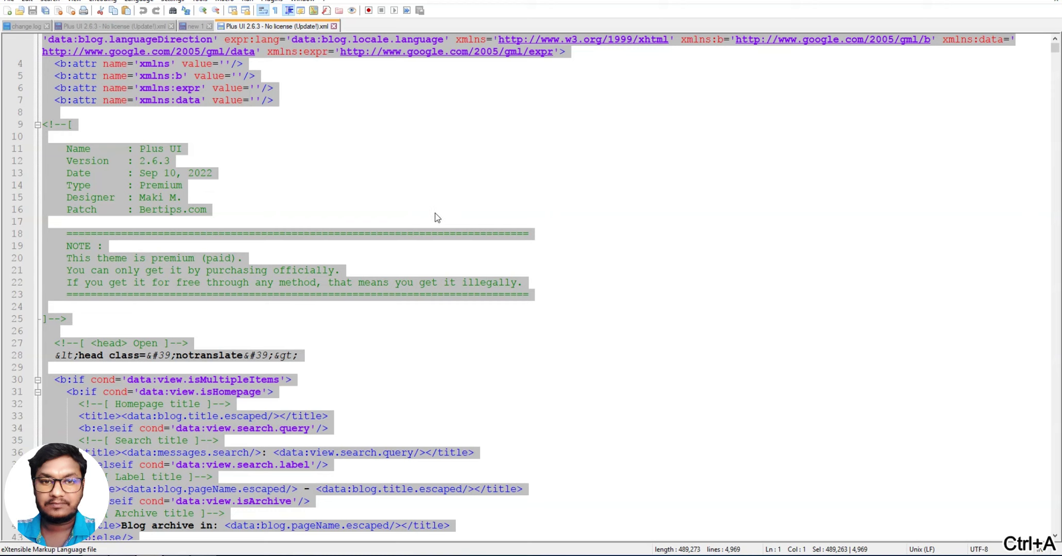
pyautogui.hotkey('ctrl', 'c')
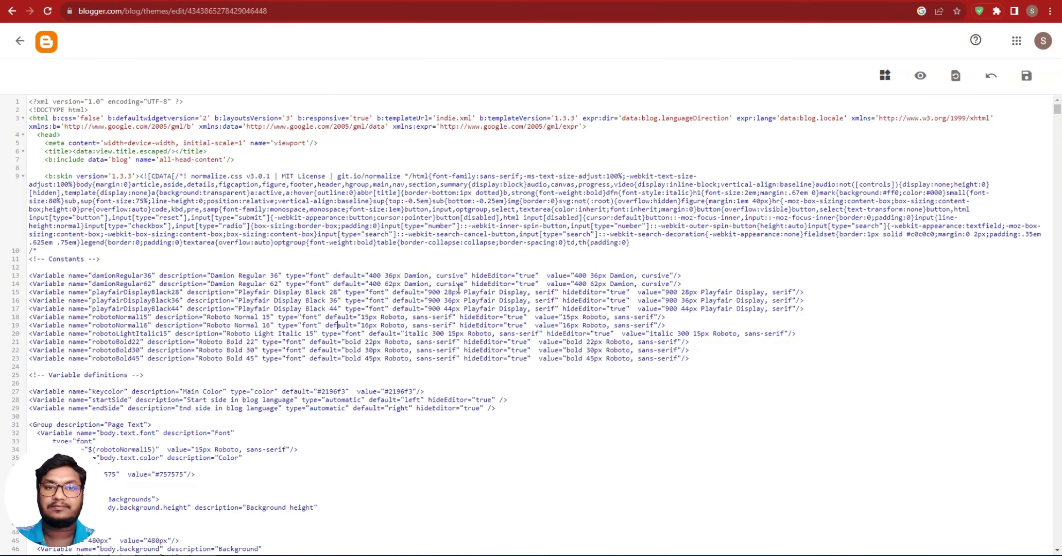
# Step: In the Blogger theme editor, replace all existing HTML with the copied Plus UI code, save it, and leave the editor
pyautogui.scroll(-3, 446, 305)
pyautogui.scroll(-9, 446, 305)
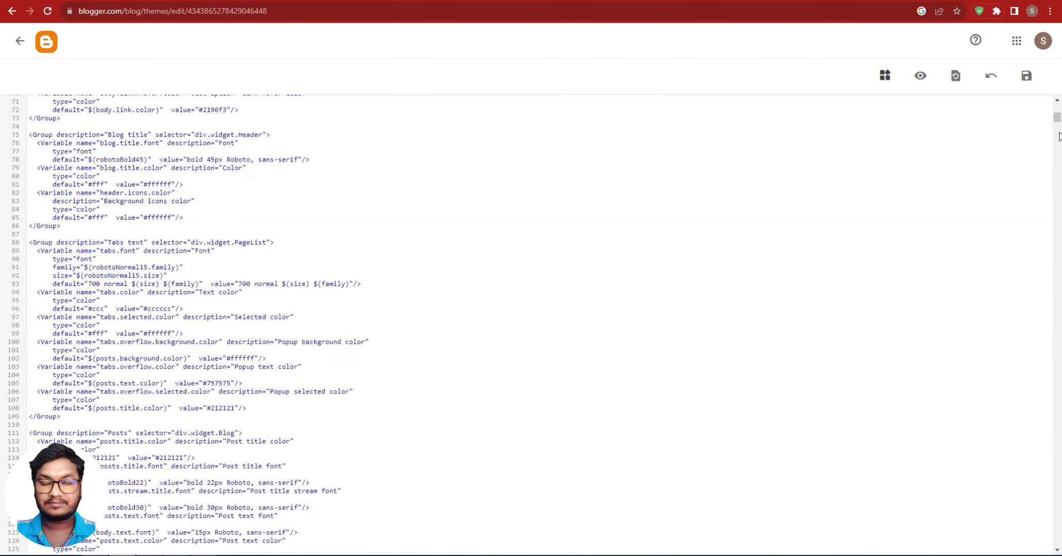
pyautogui.moveTo(1056, 119)
pyautogui.mouseDown()
pyautogui.moveTo(1059, 518)
pyautogui.moveTo(1045, 356)
pyautogui.moveTo(1050, 111)
pyautogui.mouseUp()
pyautogui.click(620, 268)
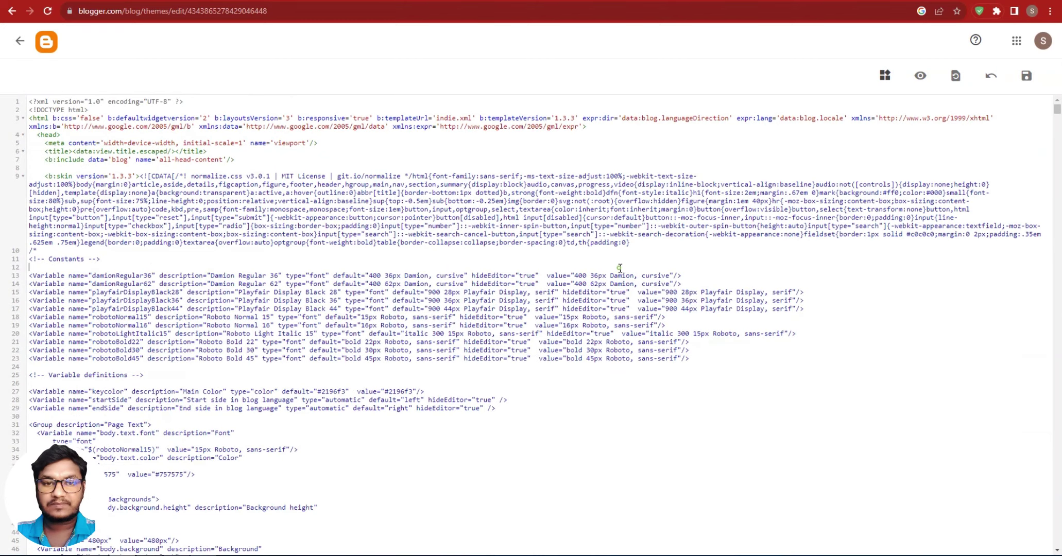
pyautogui.hotkey('ctrl', 'a')
pyautogui.press('Delete')
pyautogui.hotkey('ctrl', 'v')
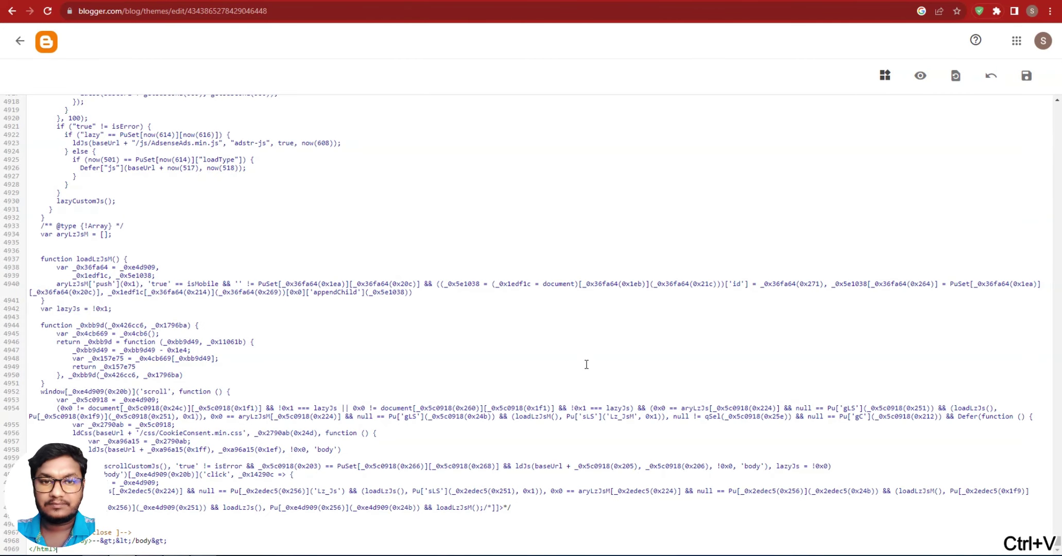
pyautogui.click(1025, 83)
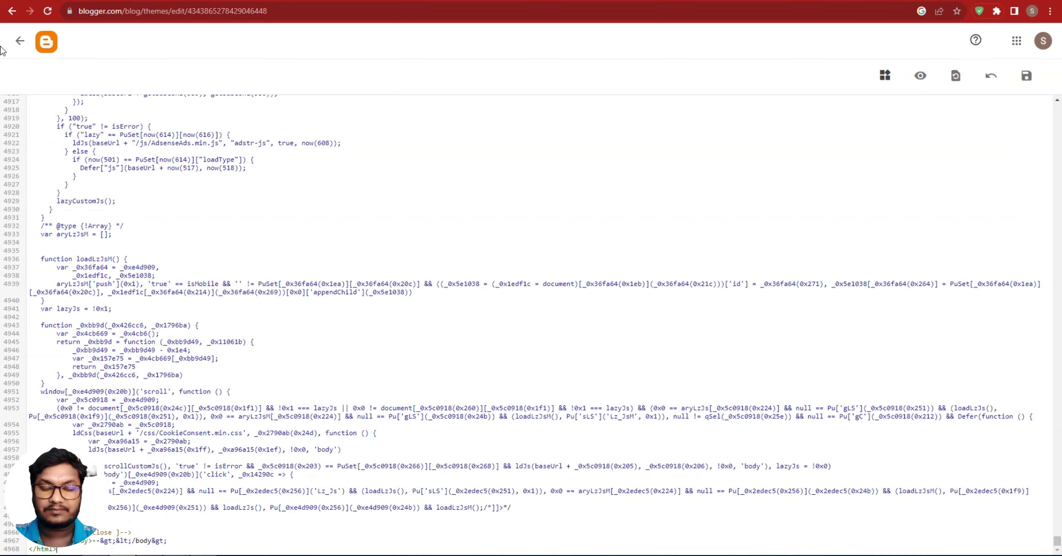
pyautogui.click(21, 42)
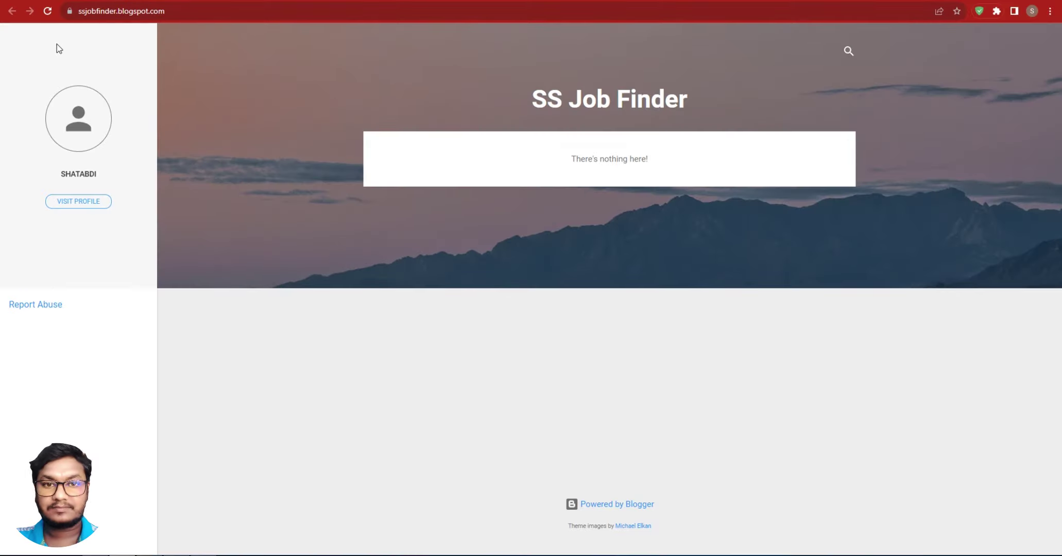
# Step: Reload the live blog, expand its side menu to check both Sub Menu entries, and dismiss the download notice
pyautogui.click(47, 11)
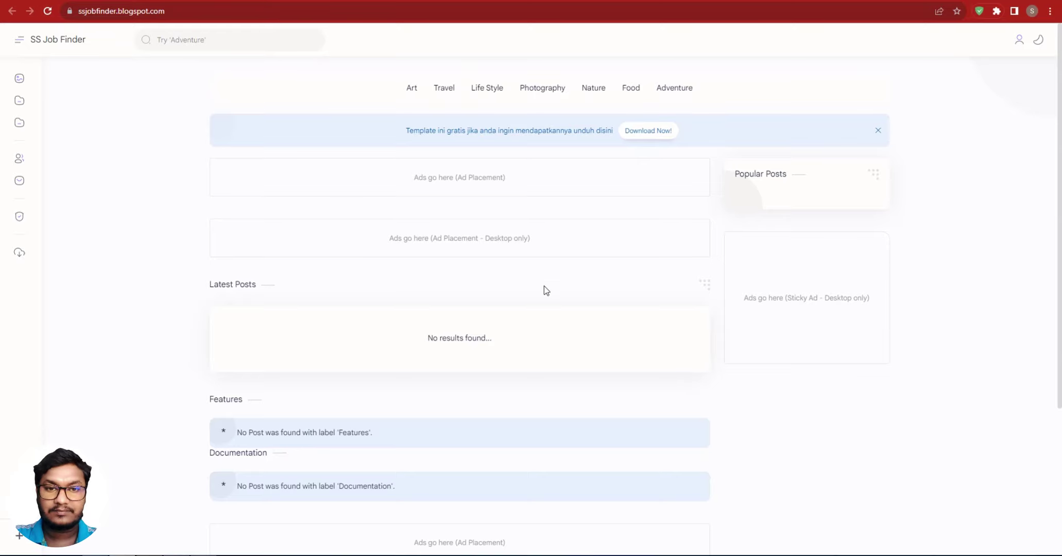
pyautogui.click(20, 40)
pyautogui.click(108, 102)
pyautogui.click(109, 102)
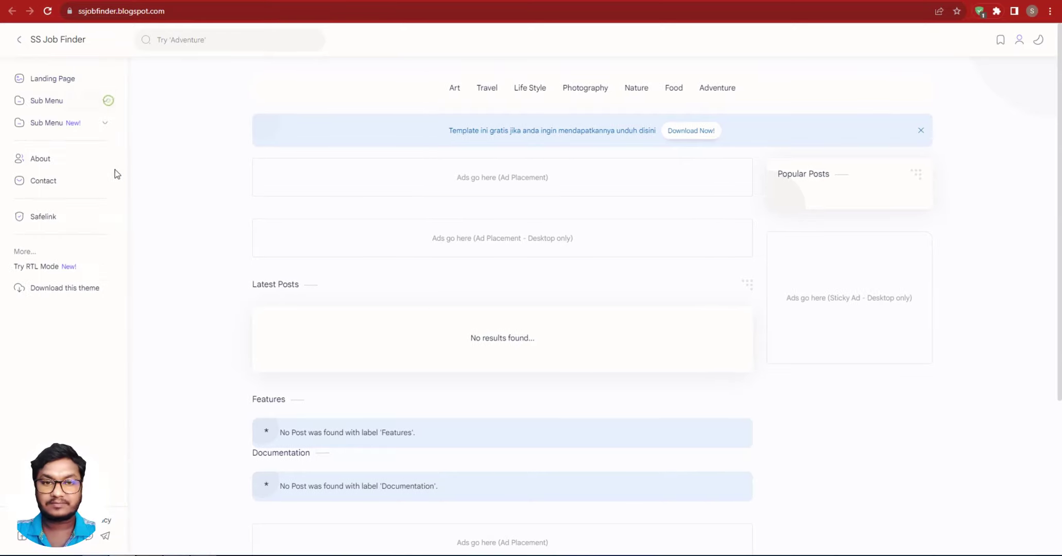
pyautogui.click(110, 125)
pyautogui.click(109, 125)
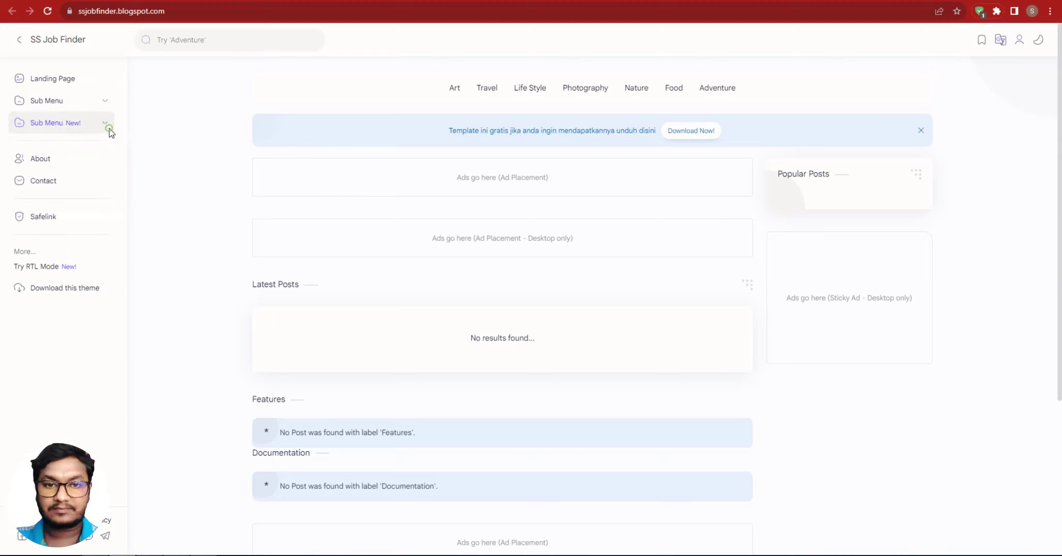
pyautogui.click(921, 130)
# Step: In the Blogger settings, set the blog description to "BD Job Circular 2023, Gov't Job Circular 2023, SS JOB Finder ," and save it
pyautogui.click(270, 3)
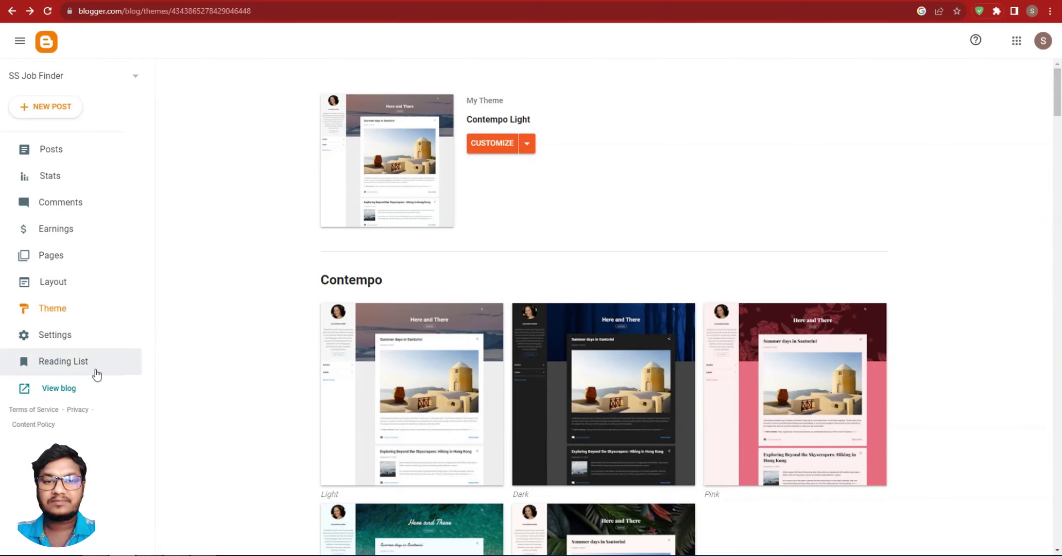
pyautogui.click(65, 337)
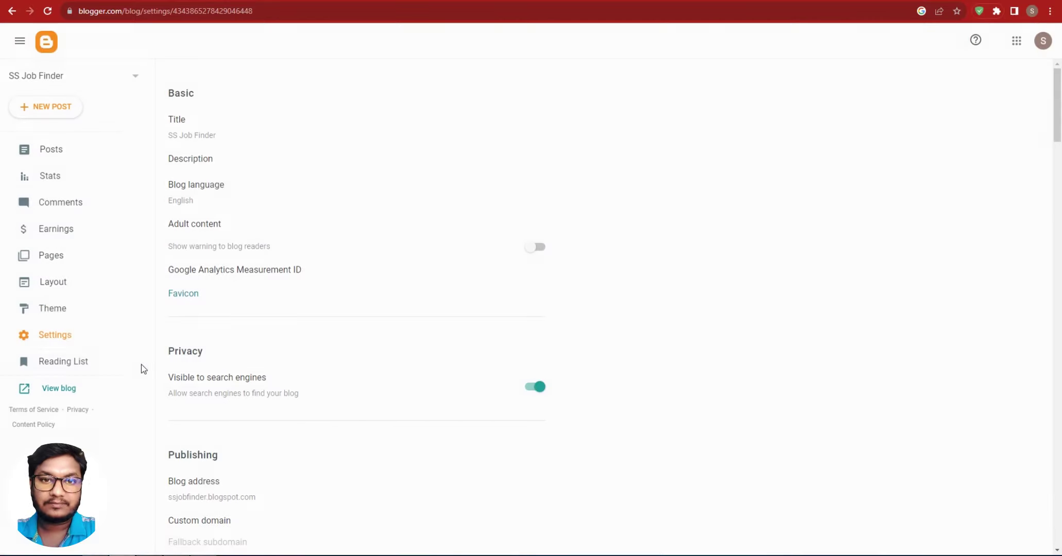
pyautogui.click(201, 159)
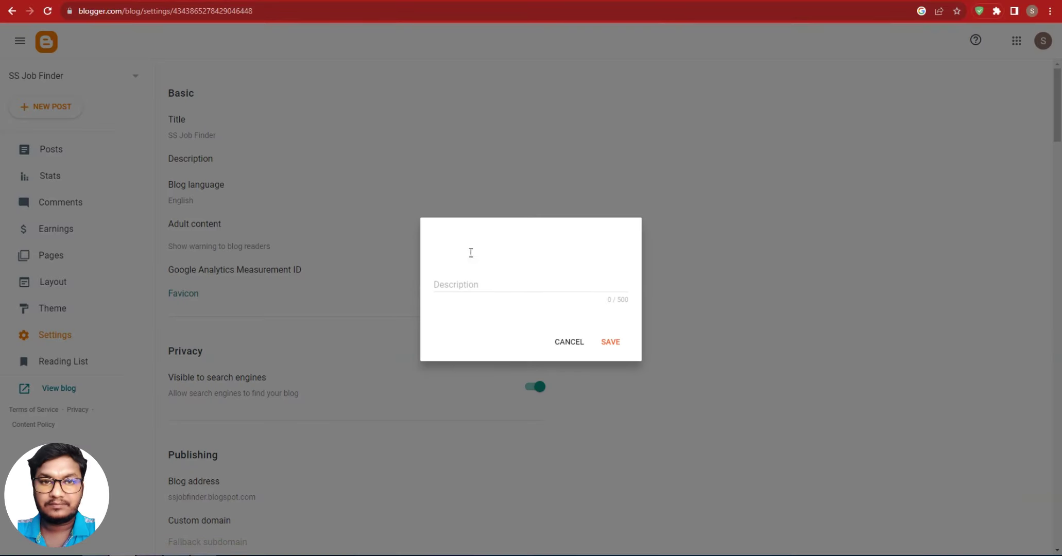
pyautogui.click(453, 283)
pyautogui.write('BD')
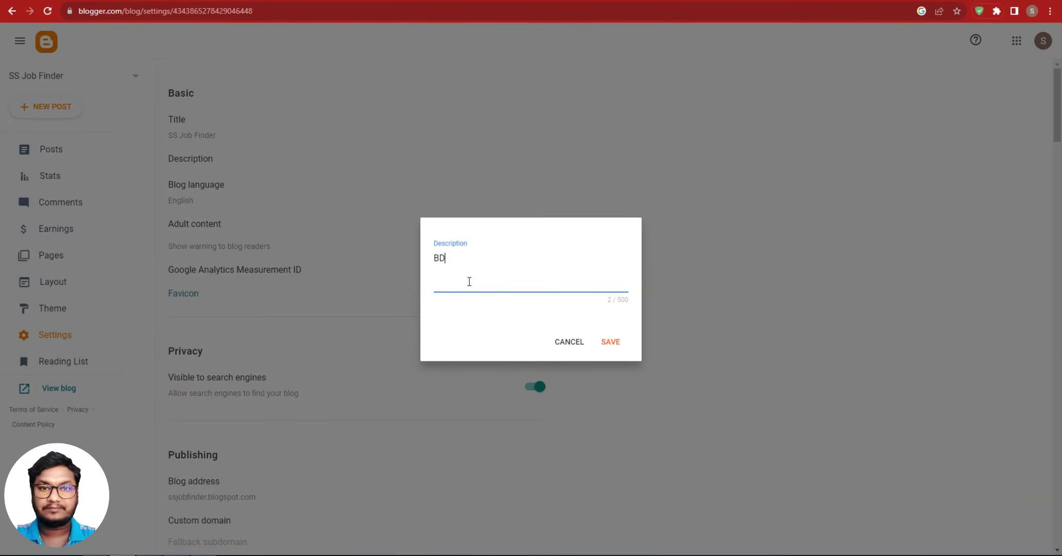
pyautogui.write(' Job C')
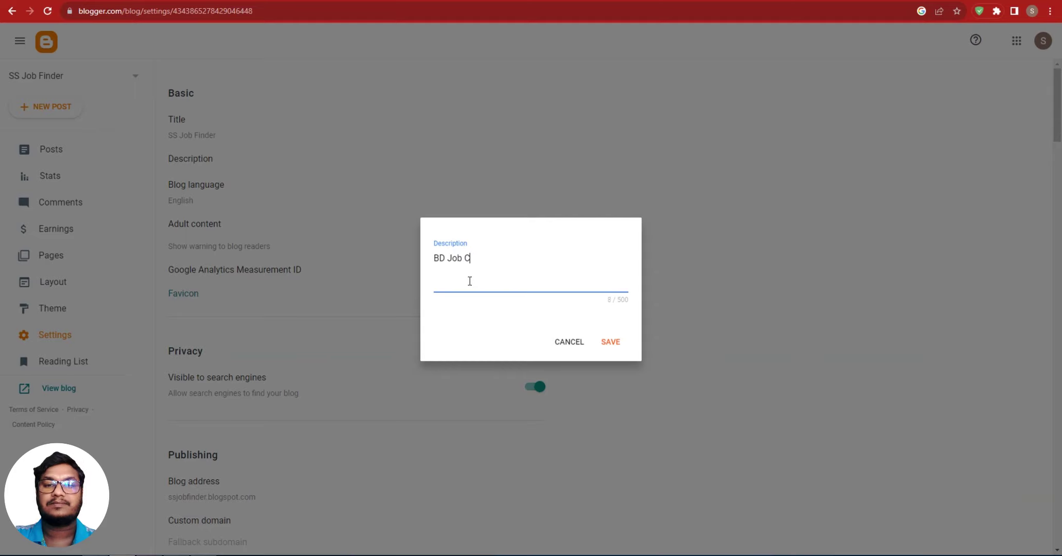
pyautogui.write('ircu')
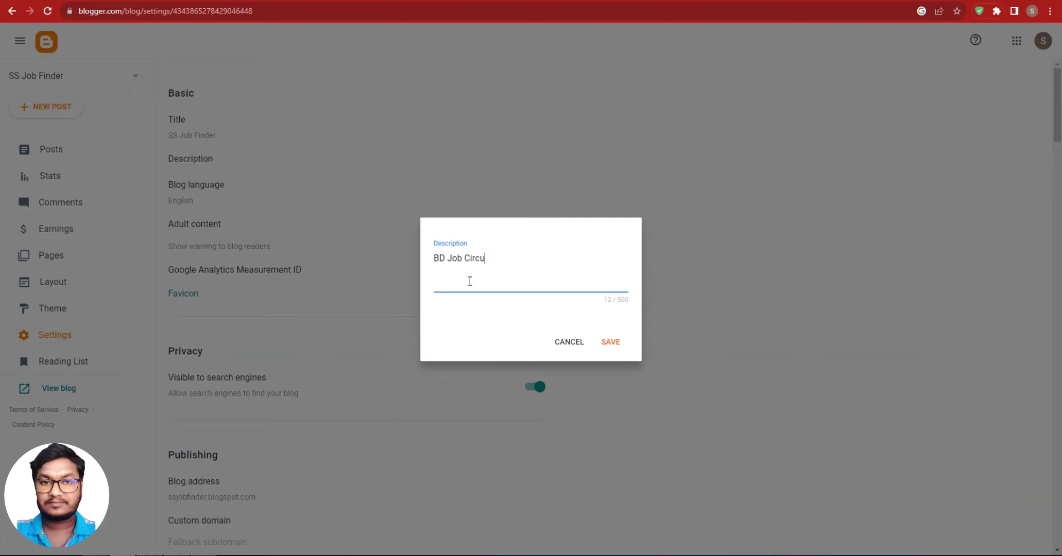
pyautogui.write('l')
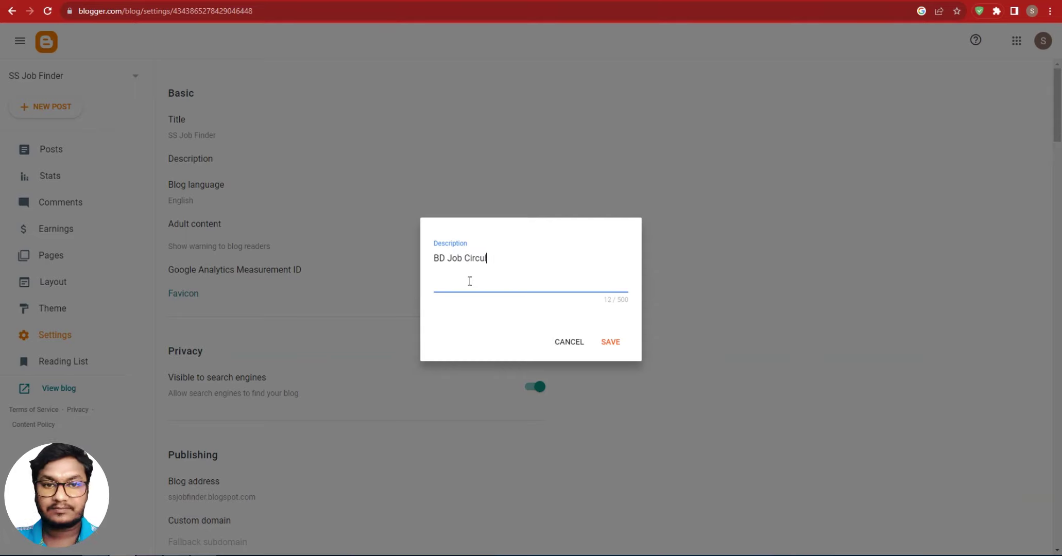
pyautogui.write('er')
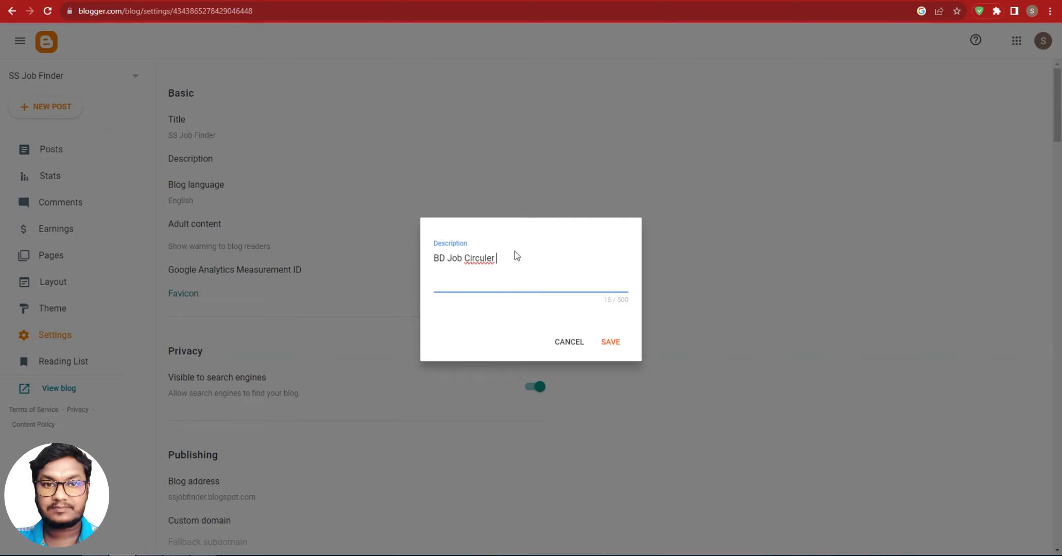
pyautogui.rightClick(488, 257)
pyautogui.click(524, 264)
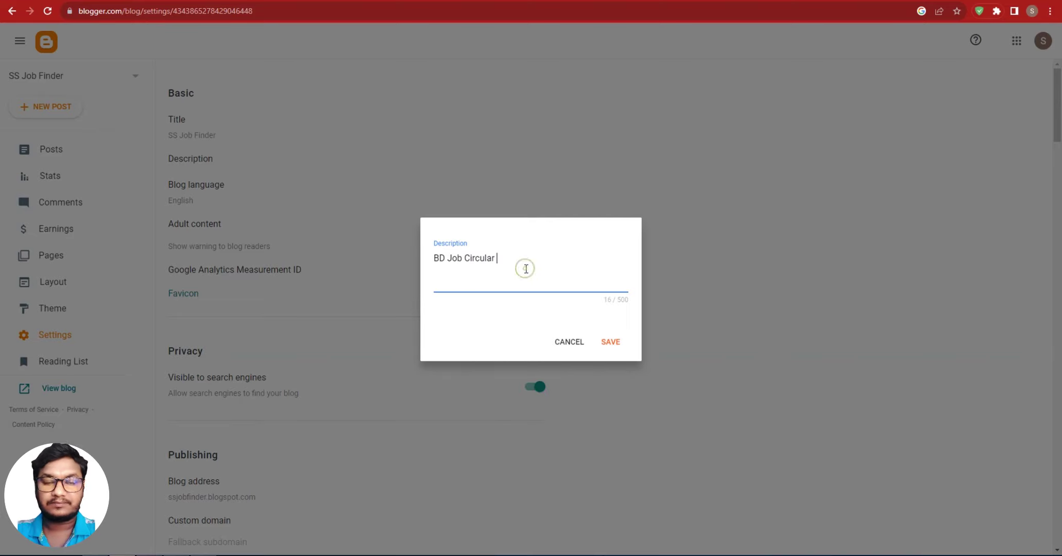
pyautogui.write('2023')
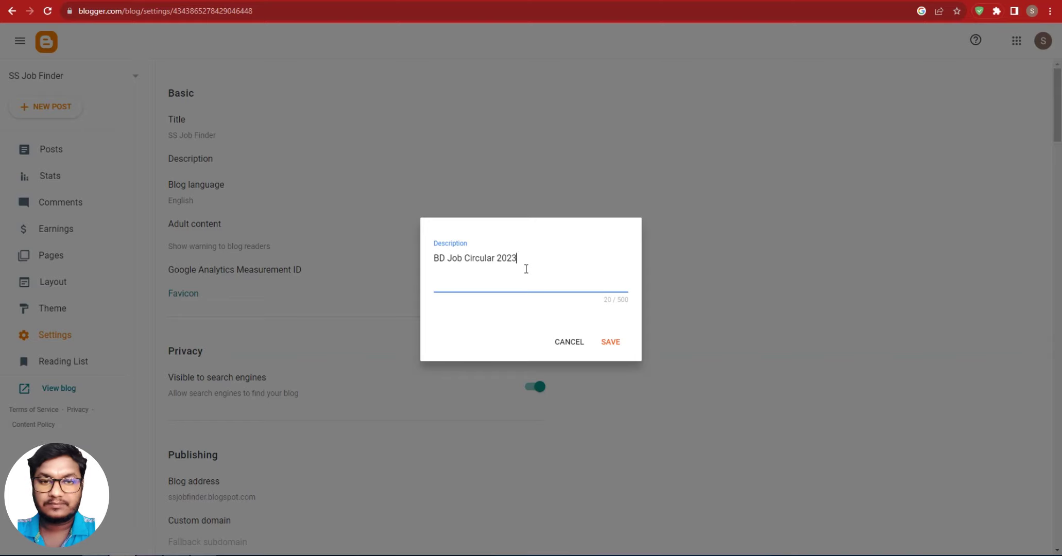
pyautogui.write('m,')
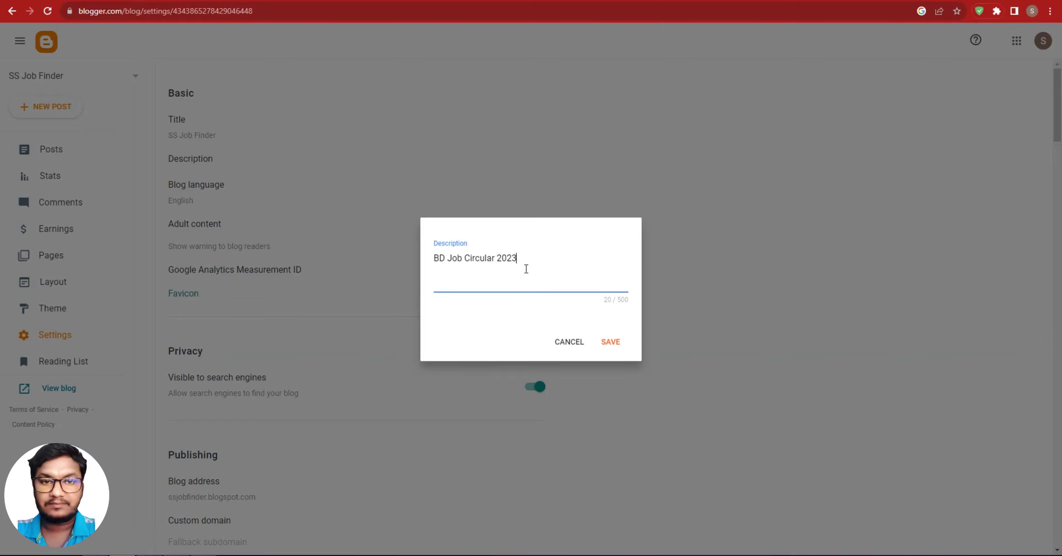
pyautogui.write('Go')
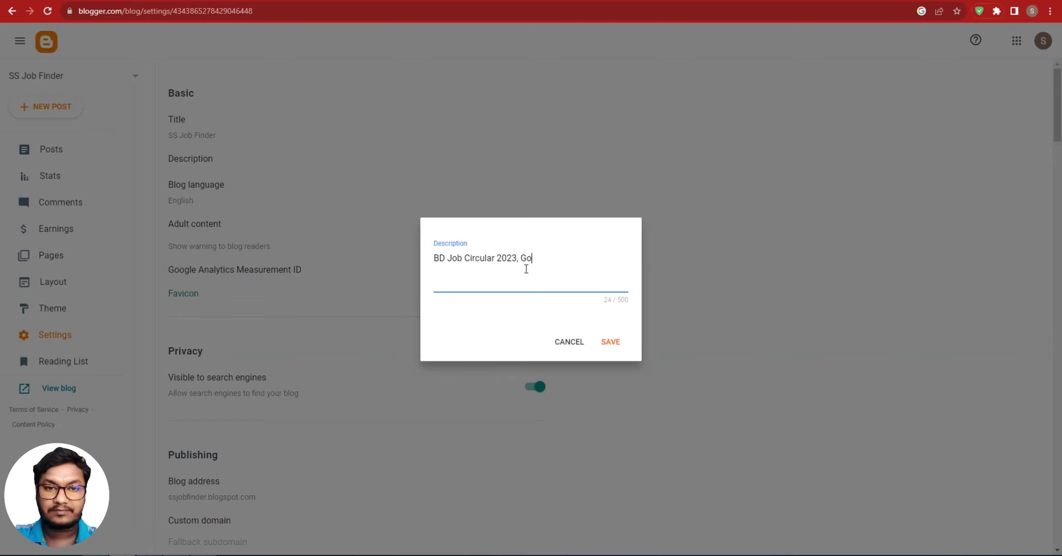
pyautogui.write("v't Job C")
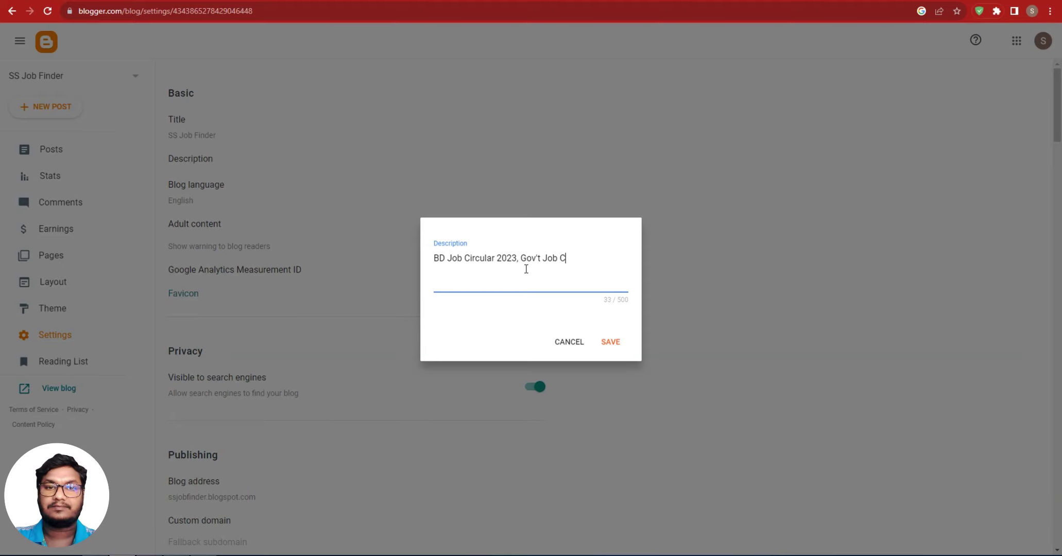
pyautogui.write('ircular')
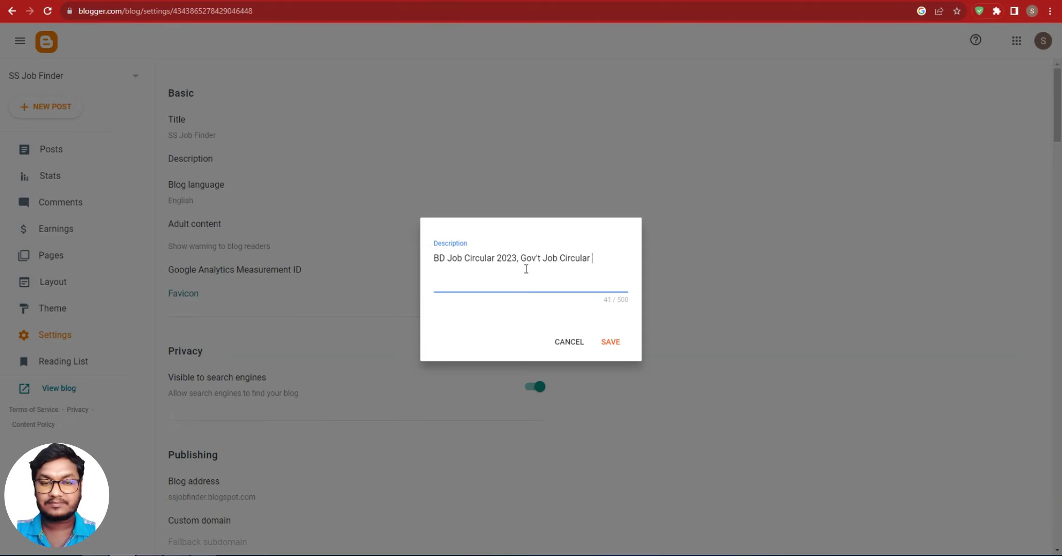
pyautogui.write(' 2023')
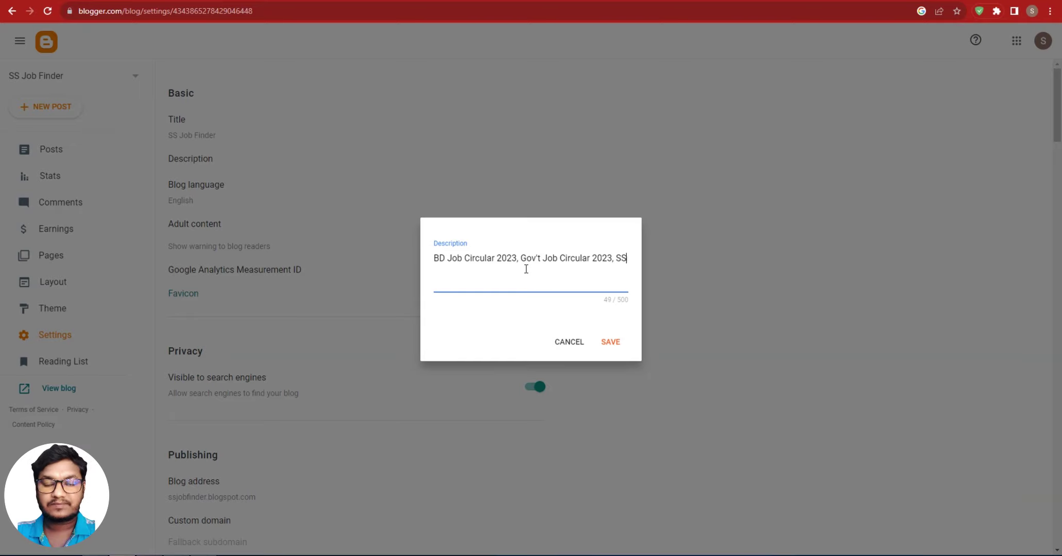
pyautogui.write(', SS ')
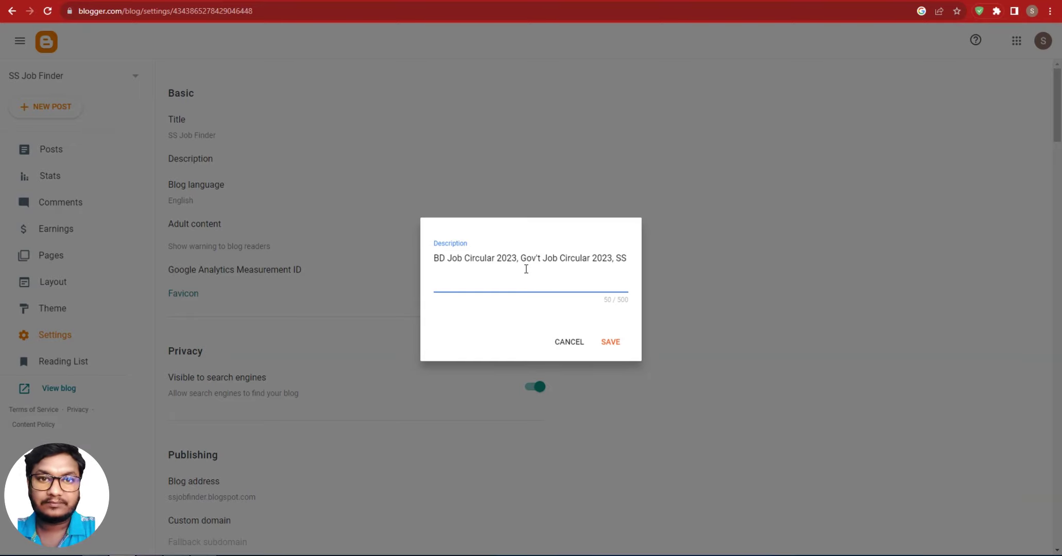
pyautogui.write('JOB Finder ,')
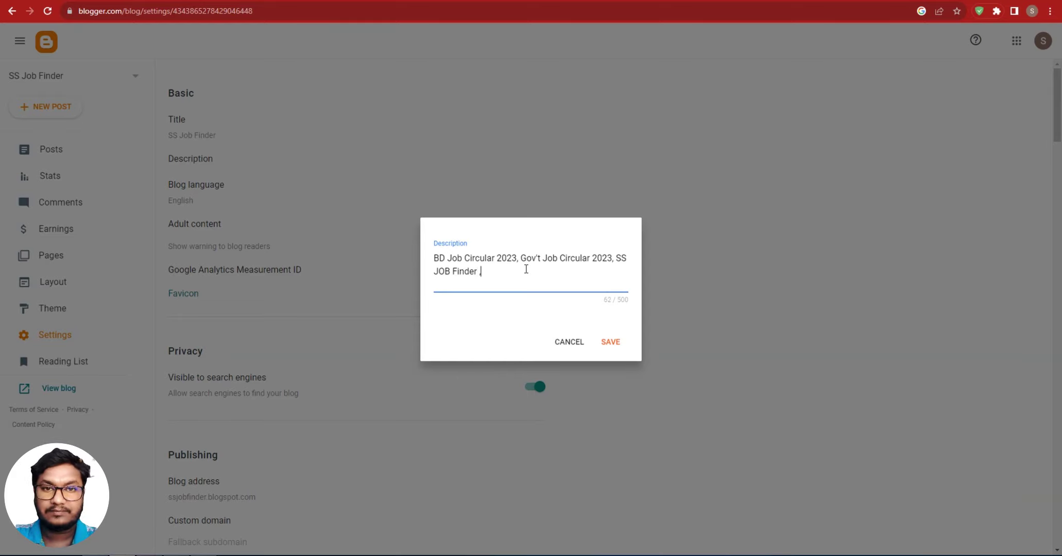
pyautogui.click(609, 342)
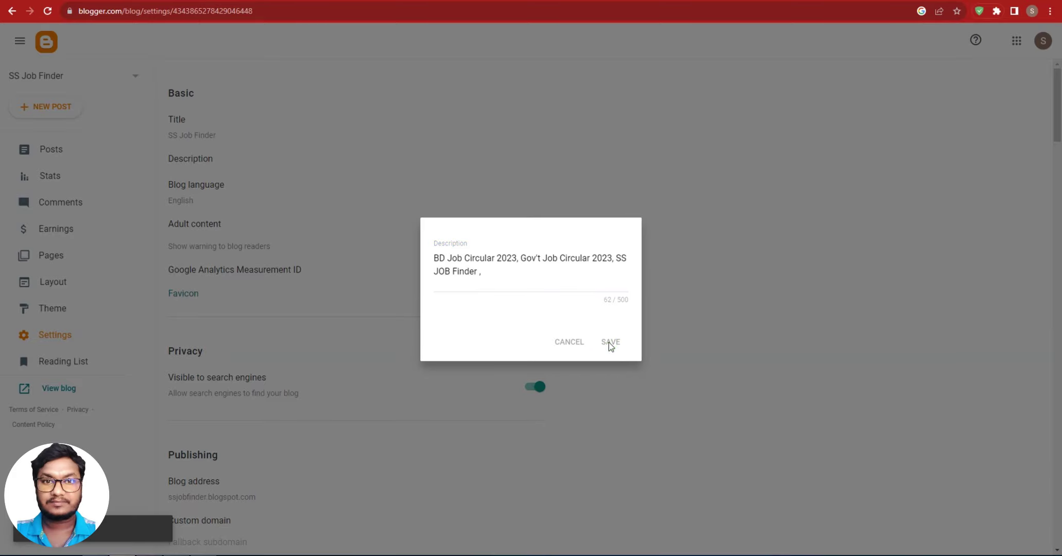
# Step: View the blog's Favicon setting and return to the settings page
pyautogui.scroll(-2, 511, 280)
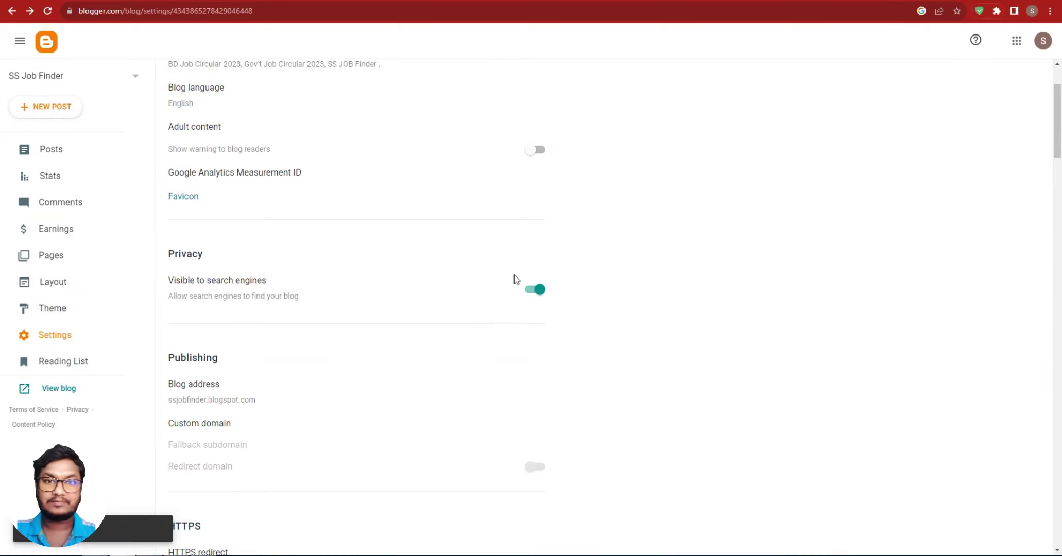
pyautogui.click(180, 199)
pyautogui.hotkey('alt', 'Left')
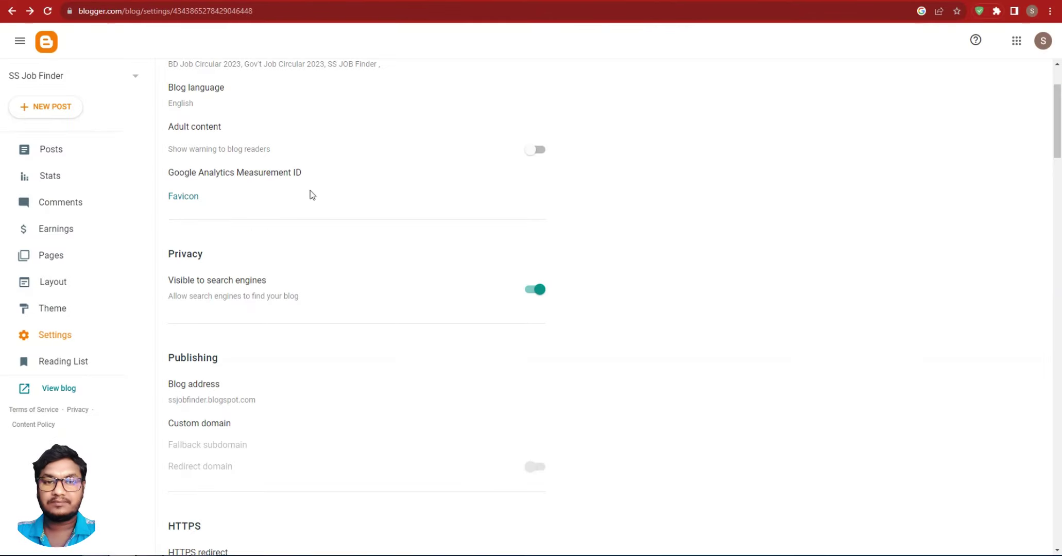
# Step: Switch the blog's HTTPS redirect off and back on
pyautogui.scroll(-5, 390, 252)
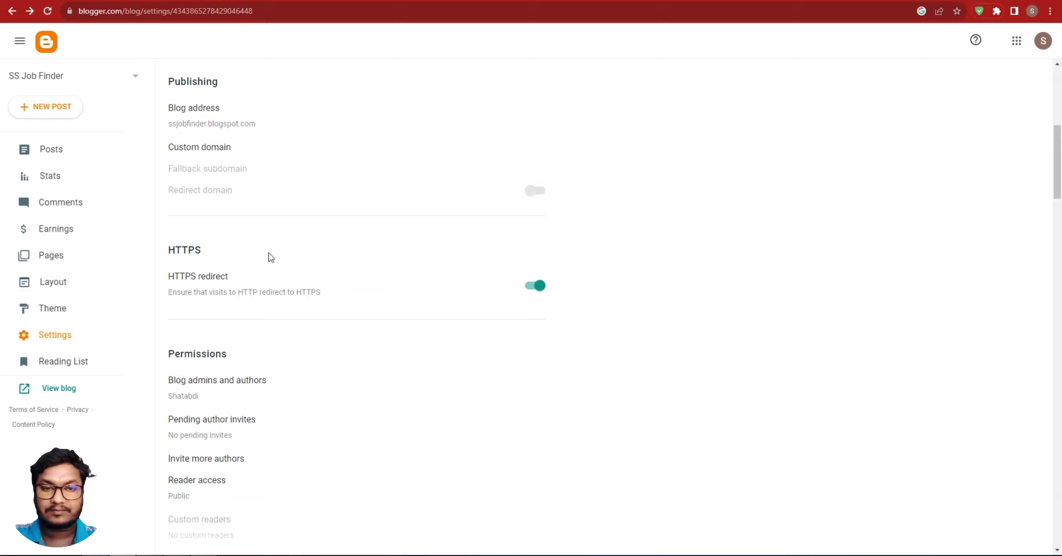
pyautogui.click(536, 294)
pyautogui.click(535, 286)
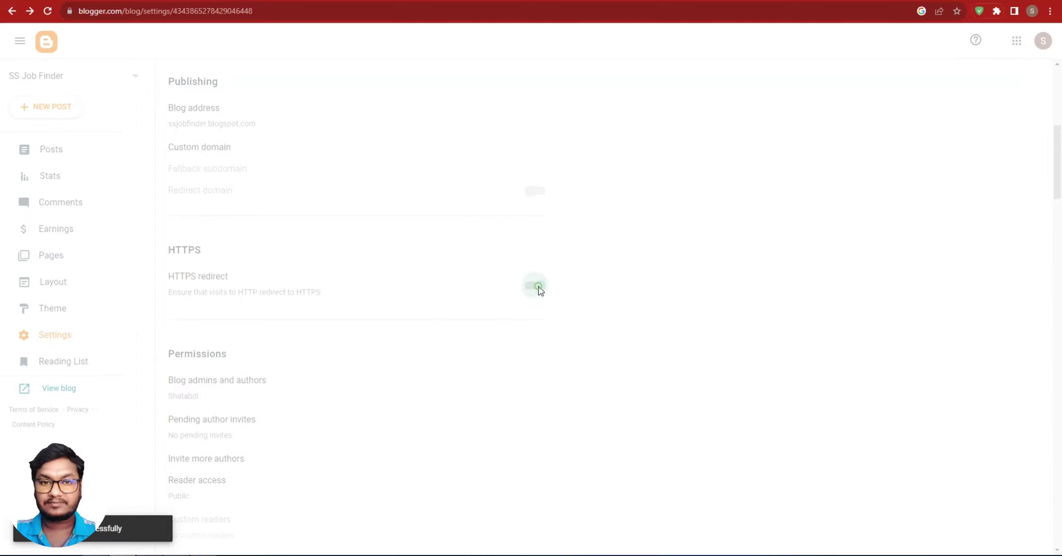
# Step: Turn on Lazy load images in the blog's Posts settings
pyautogui.scroll(-8, 166, 334)
pyautogui.moveTo(166, 333); pyautogui.dragTo(528, 340)
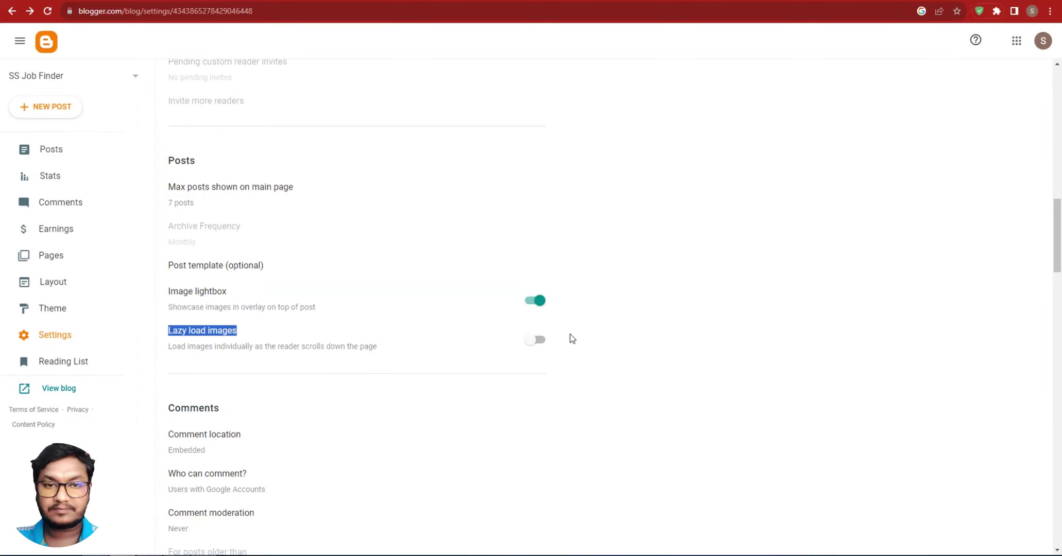
pyautogui.click(535, 339)
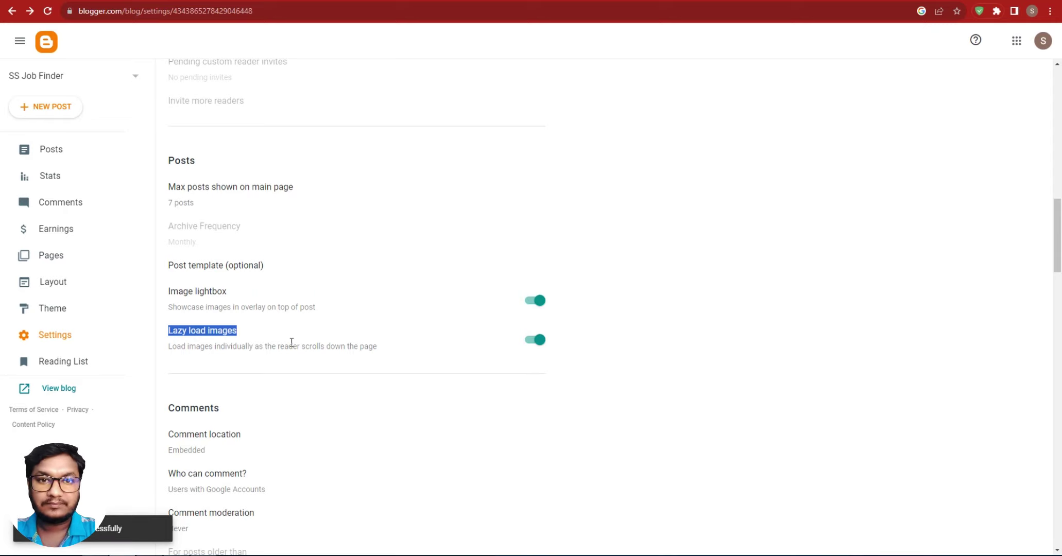
pyautogui.scroll(-5, 297, 372)
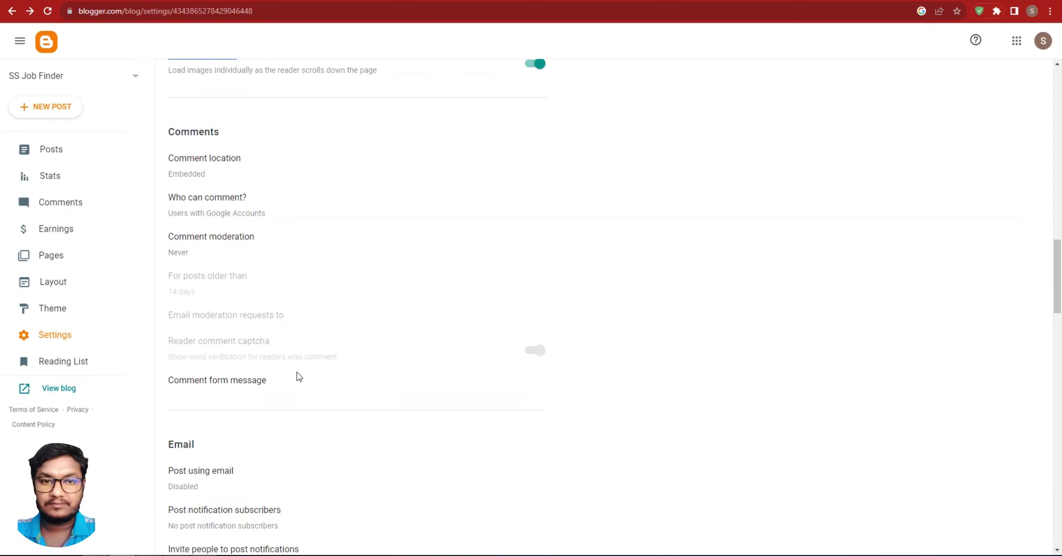
# Step: Set the blog's time zone to (GMT+06:00) Bangladesh Standard Time – Dhaka in the Formatting settings and save it
pyautogui.scroll(-10, 297, 372)
pyautogui.scroll(1, 297, 373)
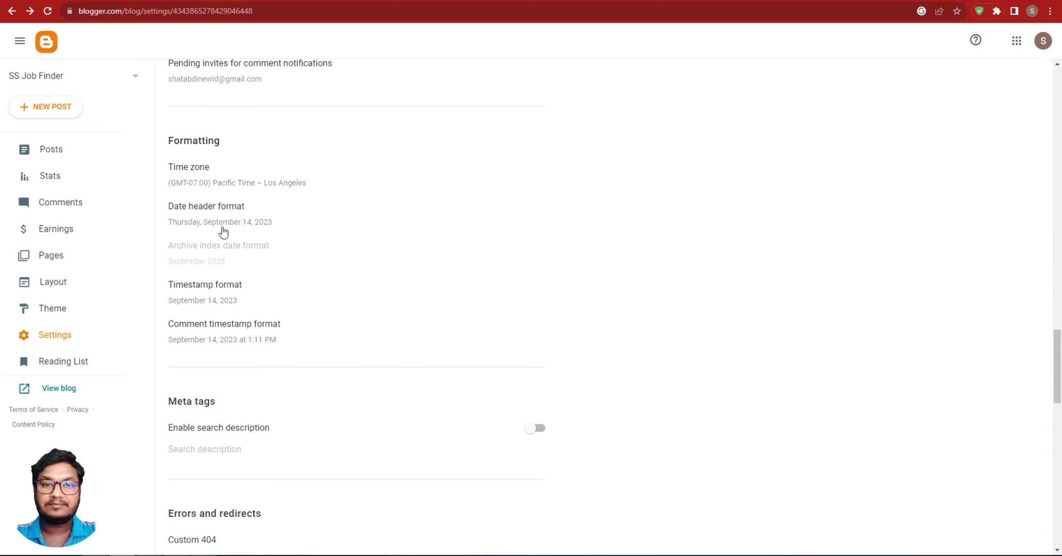
pyautogui.click(200, 181)
pyautogui.scroll(-10, 535, 214)
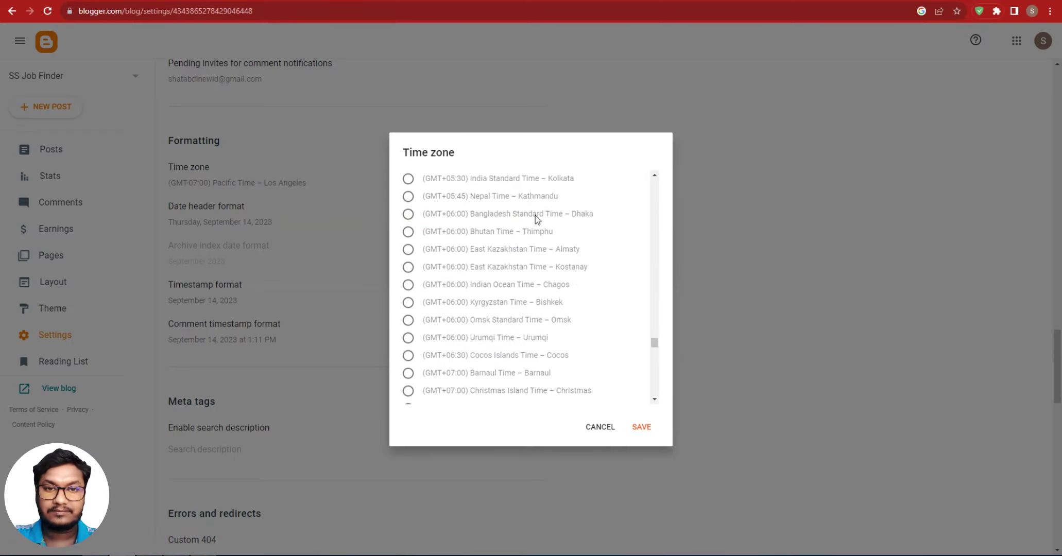
pyautogui.click(573, 213)
pyautogui.click(641, 427)
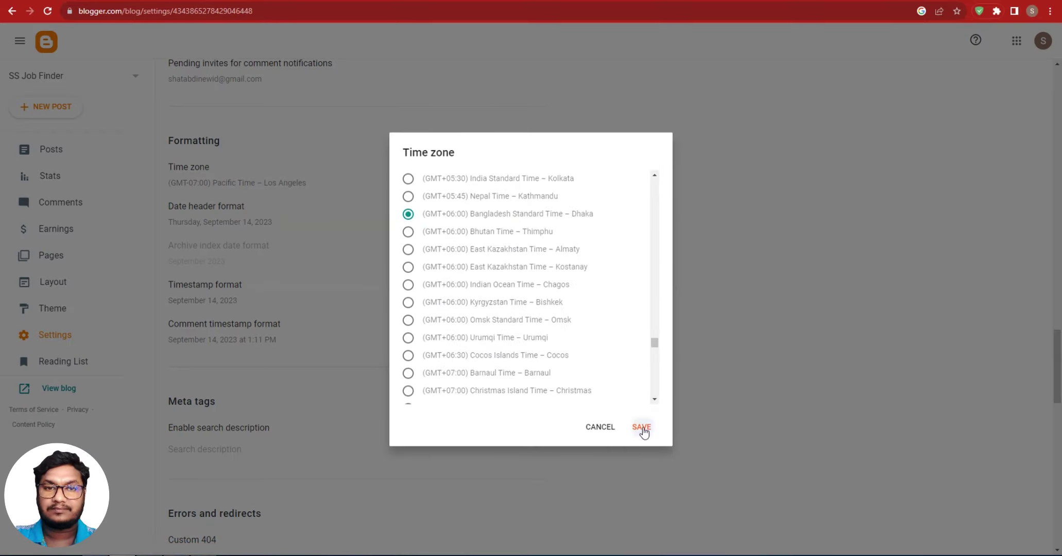
# Step: Enable the search description under Meta tags and enter "Job Circular 2023, BD job Circular 2023, SS Job Finder , Gov"t Job Circular 2023"
pyautogui.scroll(-3, 170, 242)
pyautogui.click(538, 263)
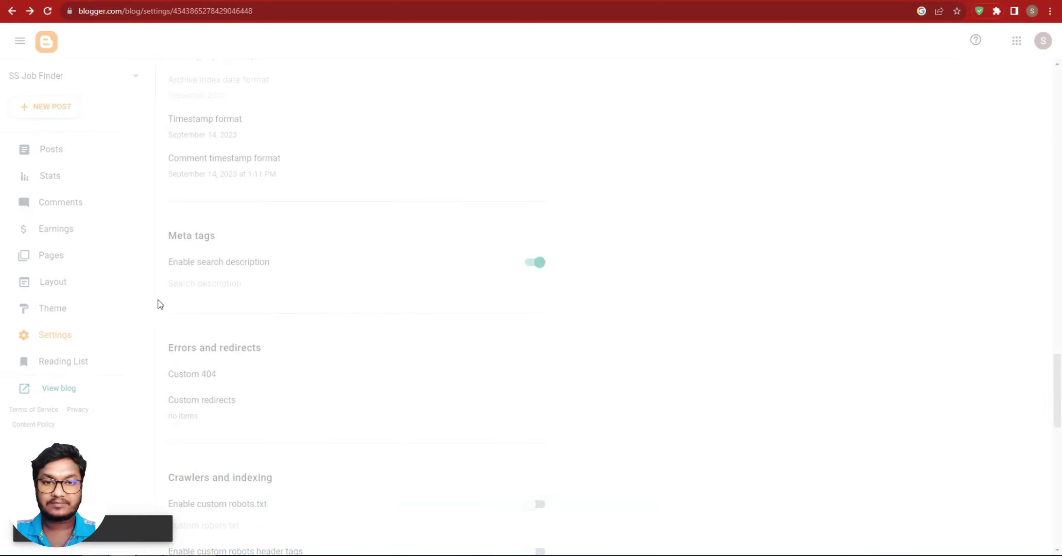
pyautogui.click(211, 294)
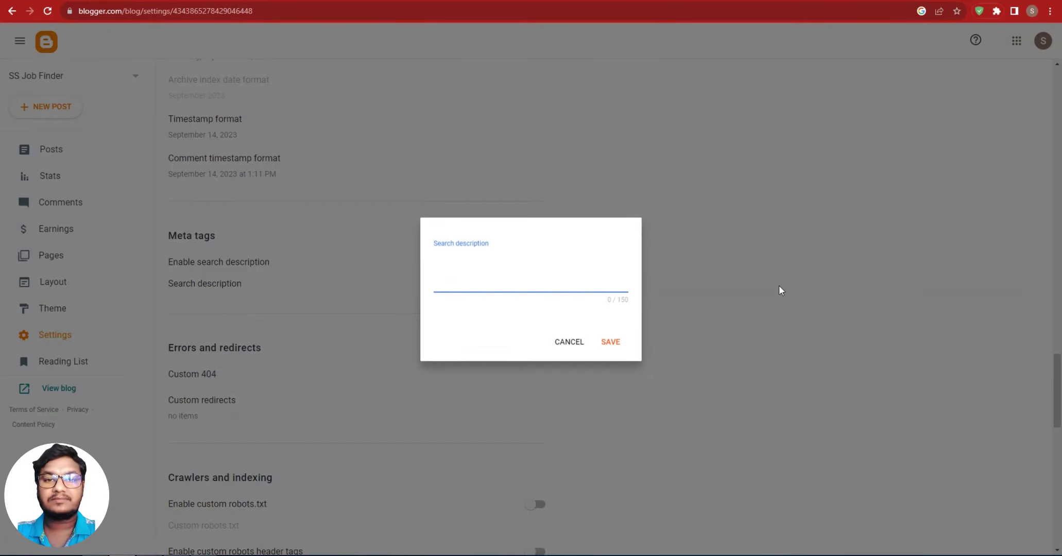
pyautogui.write('Job Circular 2023')
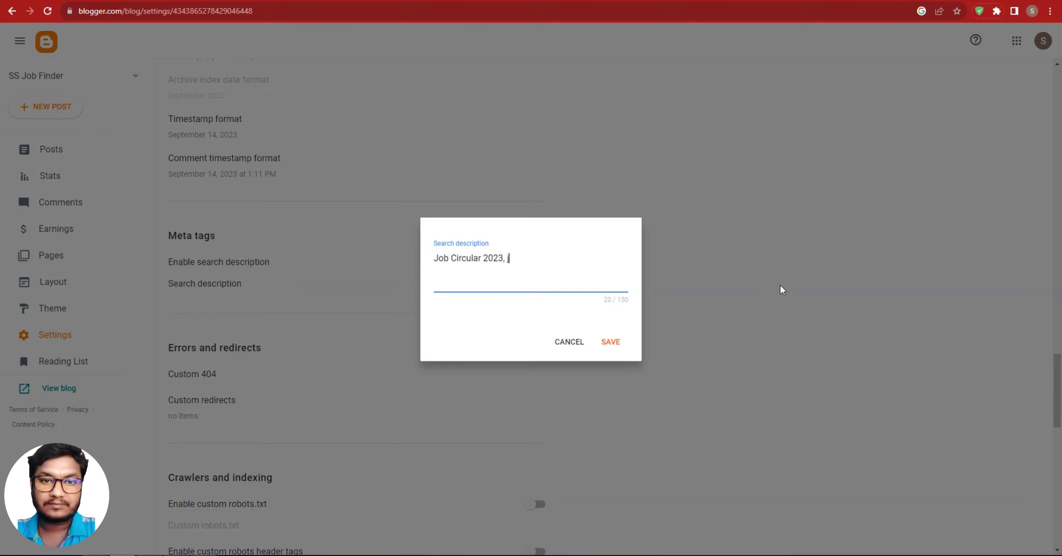
pyautogui.write(', bd jOB cIRCULAR')
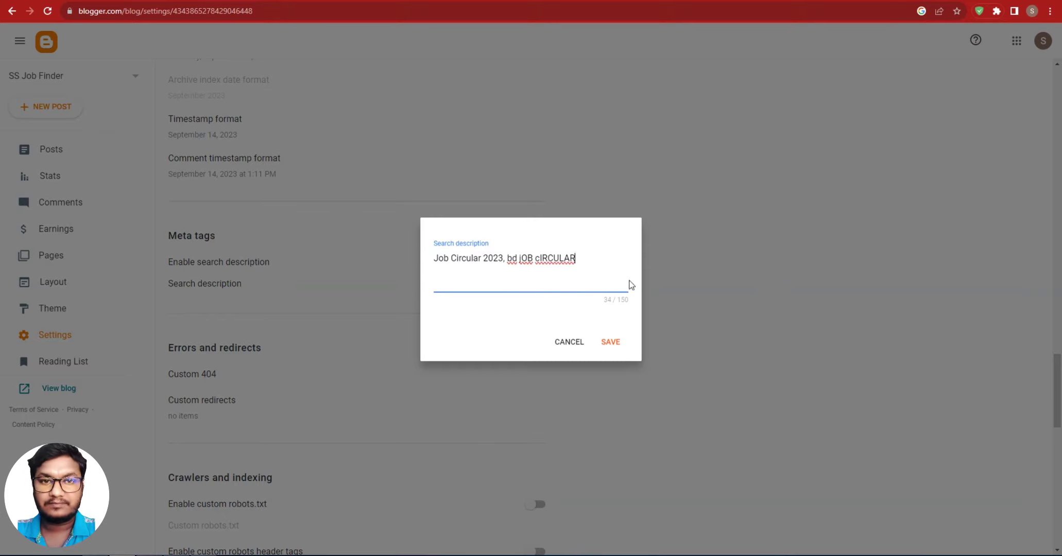
pyautogui.moveTo(508, 258); pyautogui.dragTo(607, 258)
pyautogui.write('BD job Circular 20')
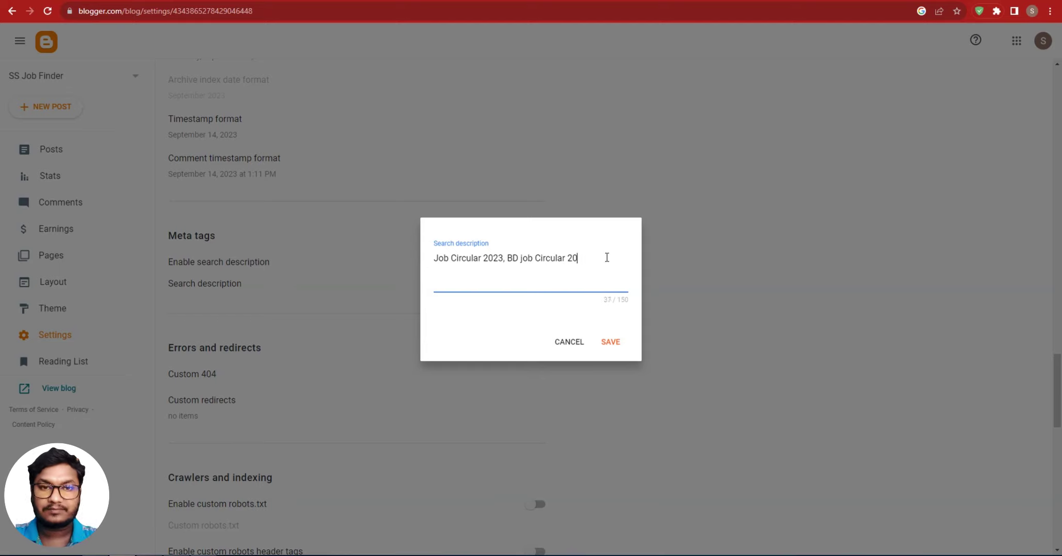
pyautogui.write('23, SS Job Finder , ')
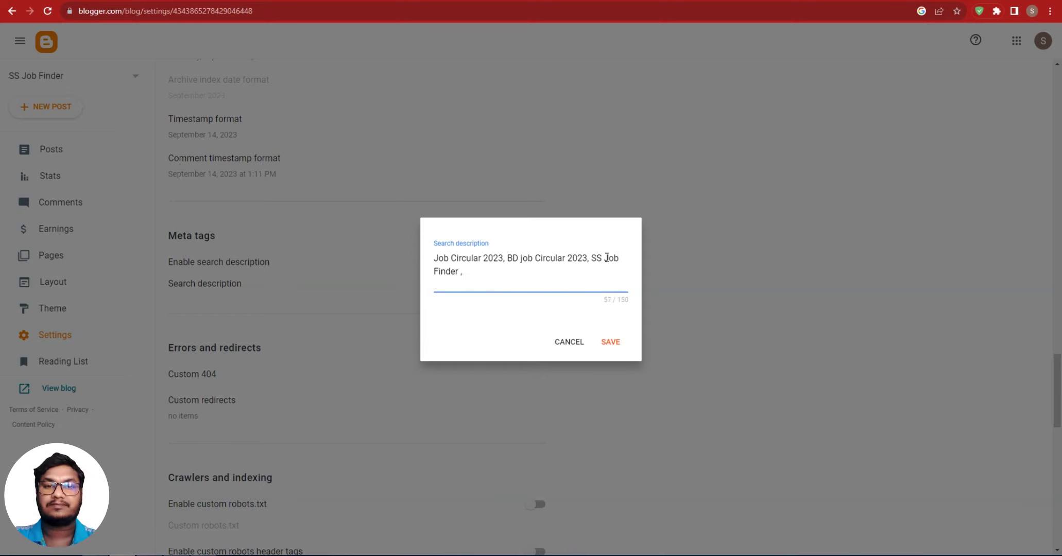
pyautogui.write('Gov"t Job Circuk')
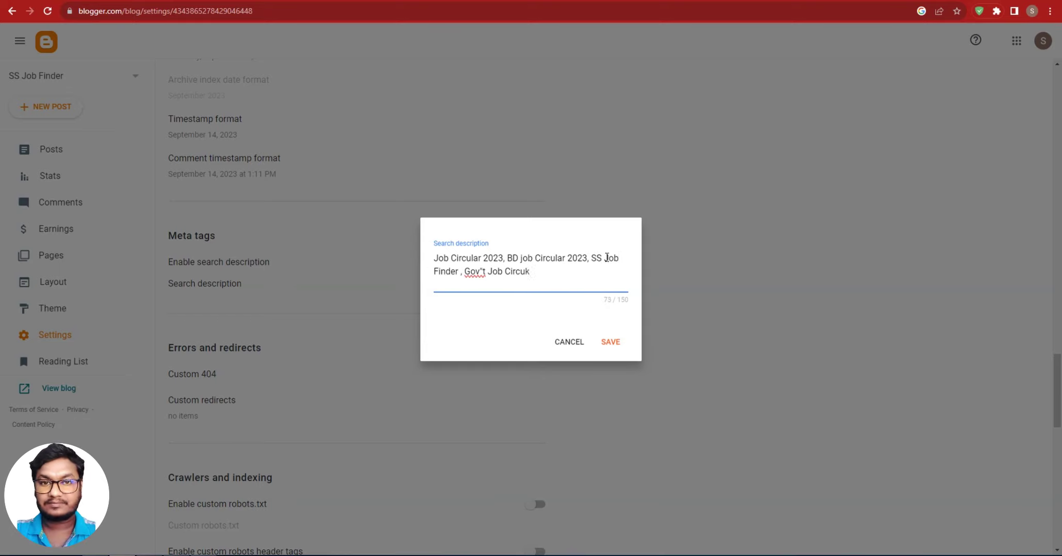
pyautogui.press('BackSpace')
pyautogui.write('lar 2023')
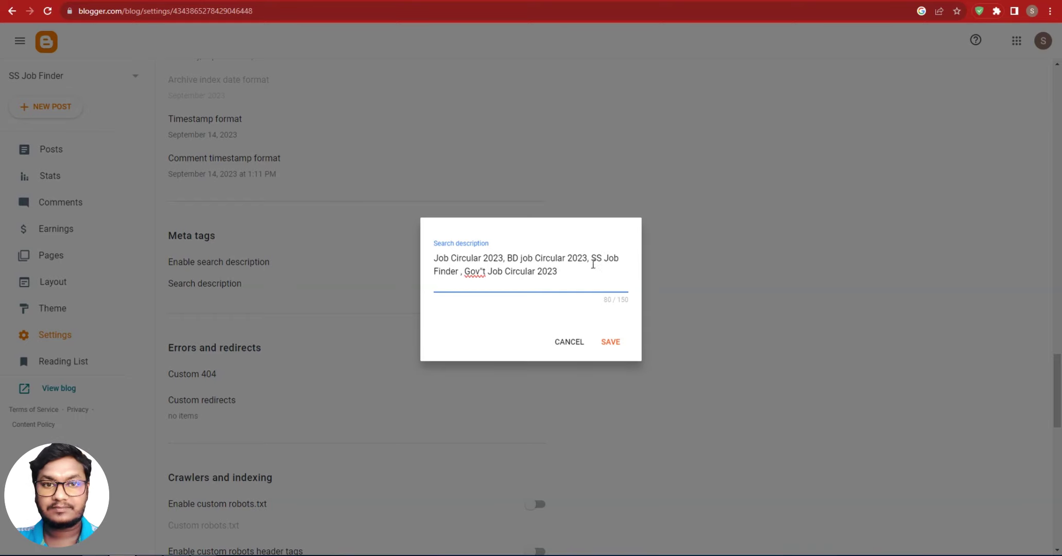
# Step: Review the entered search description text and save it
pyautogui.moveTo(589, 260); pyautogui.dragTo(434, 258)
pyautogui.click(559, 273)
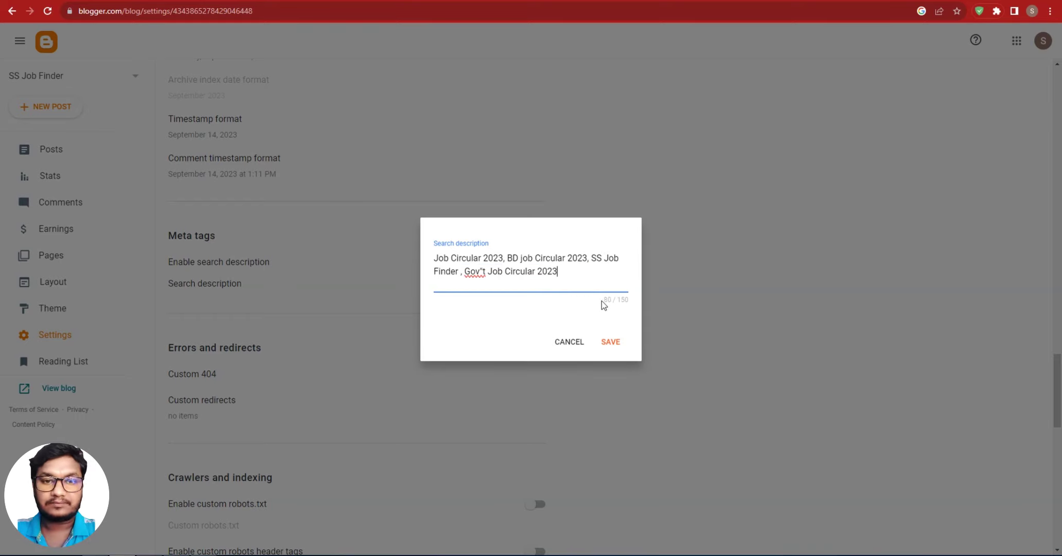
pyautogui.click(601, 301)
pyautogui.tripleClick(569, 279)
pyautogui.click(525, 280)
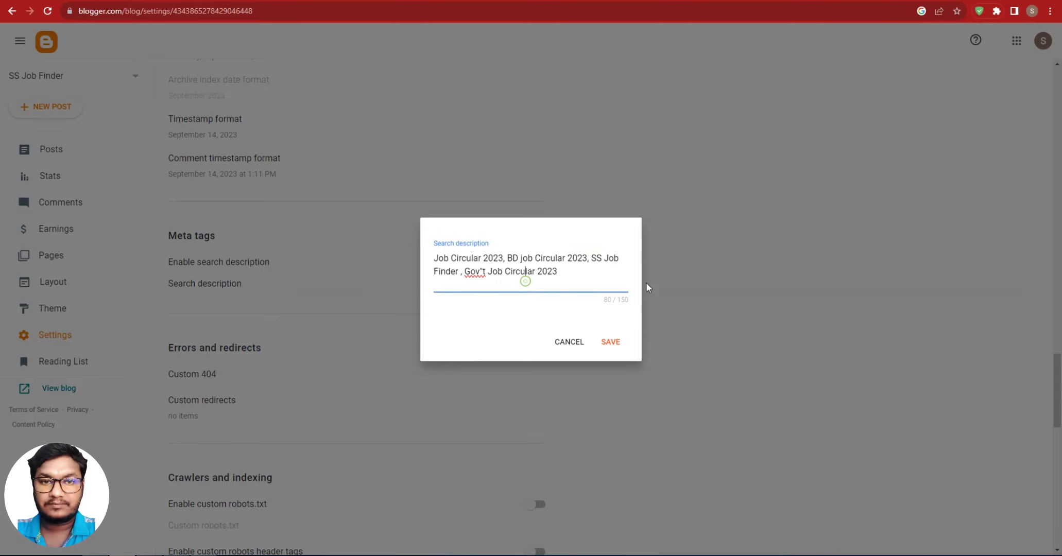
pyautogui.click(612, 345)
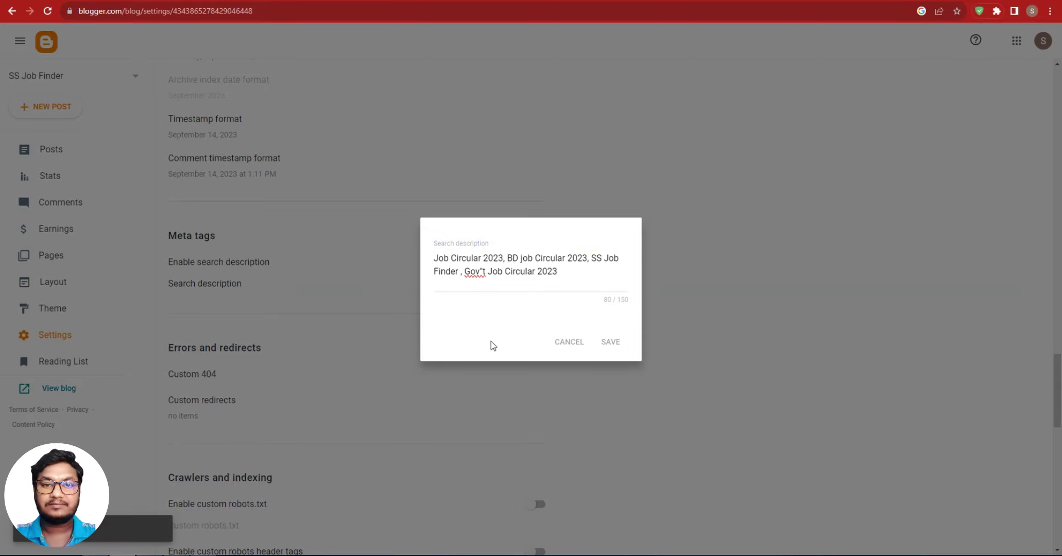
# Step: Enable custom robots.txt in the Crawlers and indexing settings
pyautogui.scroll(-5, 462, 325)
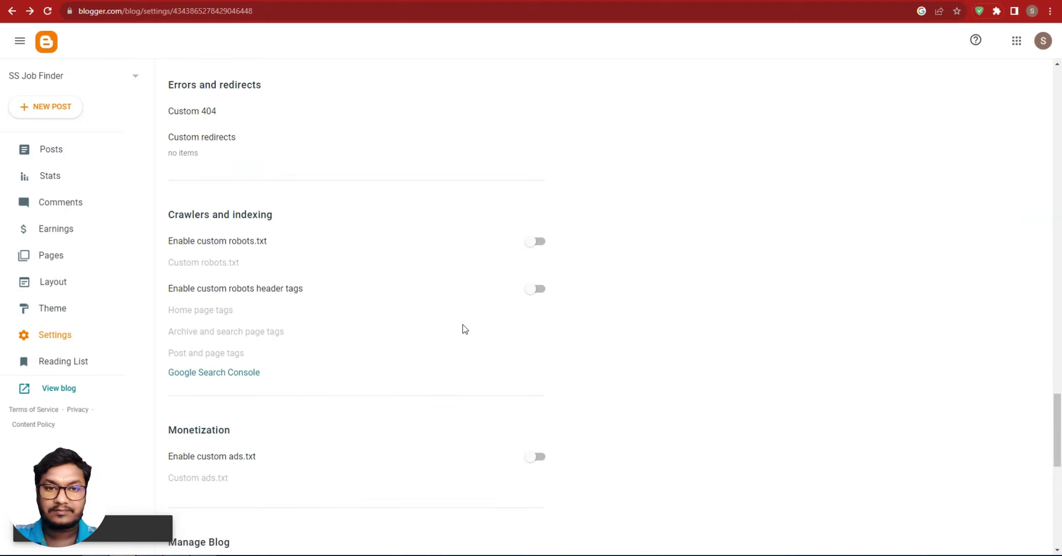
pyautogui.scroll(2, 463, 328)
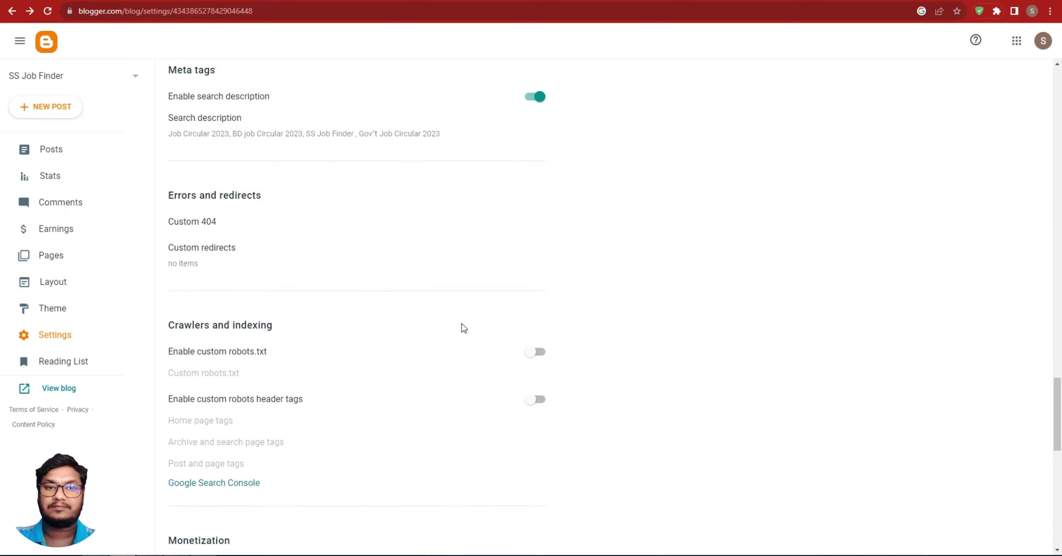
pyautogui.click(535, 352)
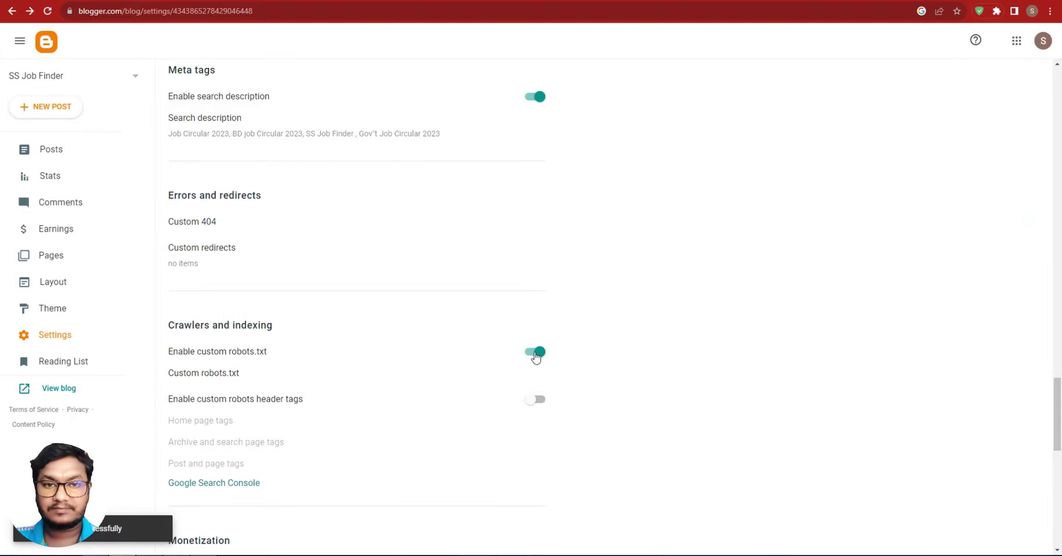
pyautogui.click(535, 353)
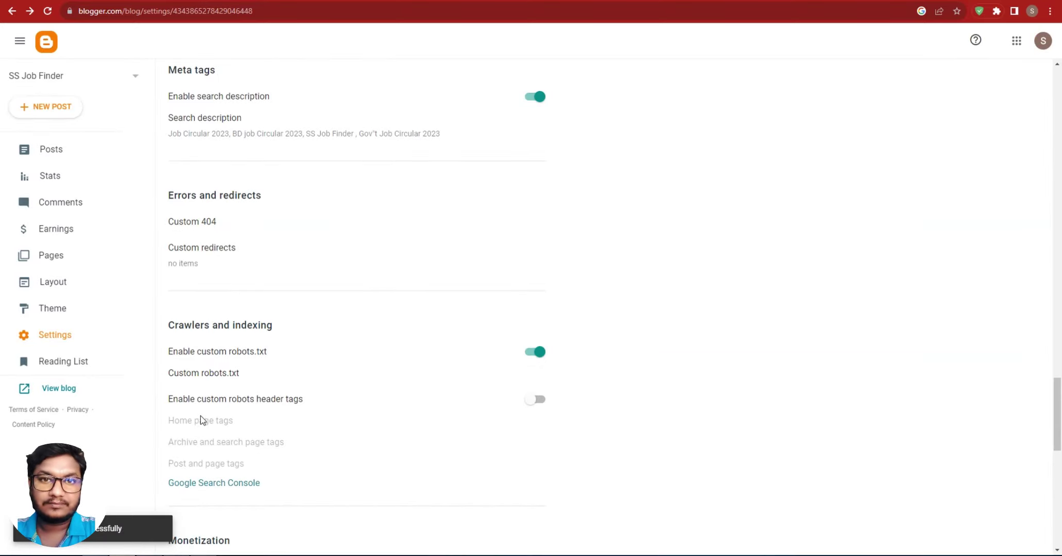
# Step: Look through the remaining blog settings down to Site feed and General, and open the blog's Posts page
pyautogui.scroll(-10, 600, 416)
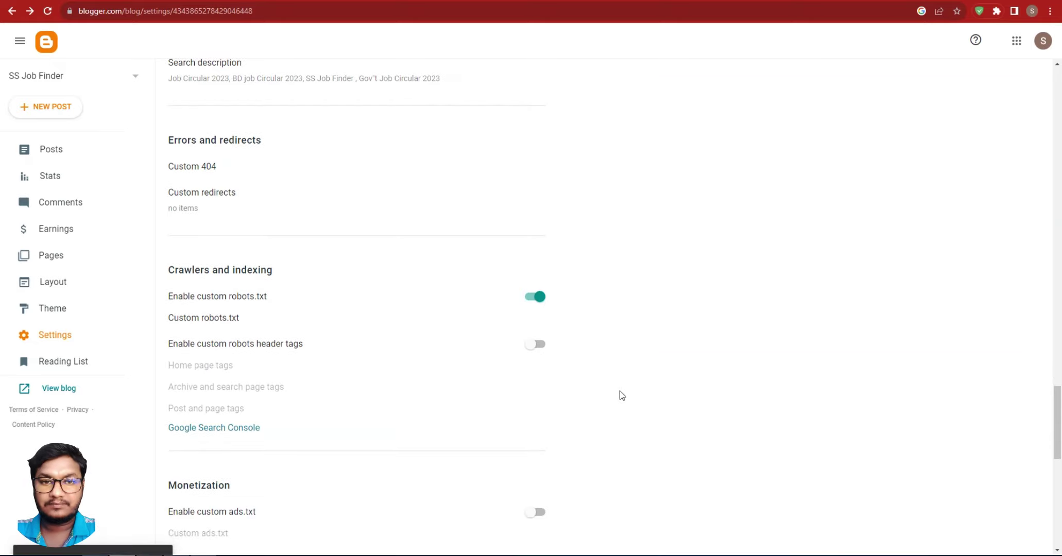
pyautogui.scroll(-2, 578, 385)
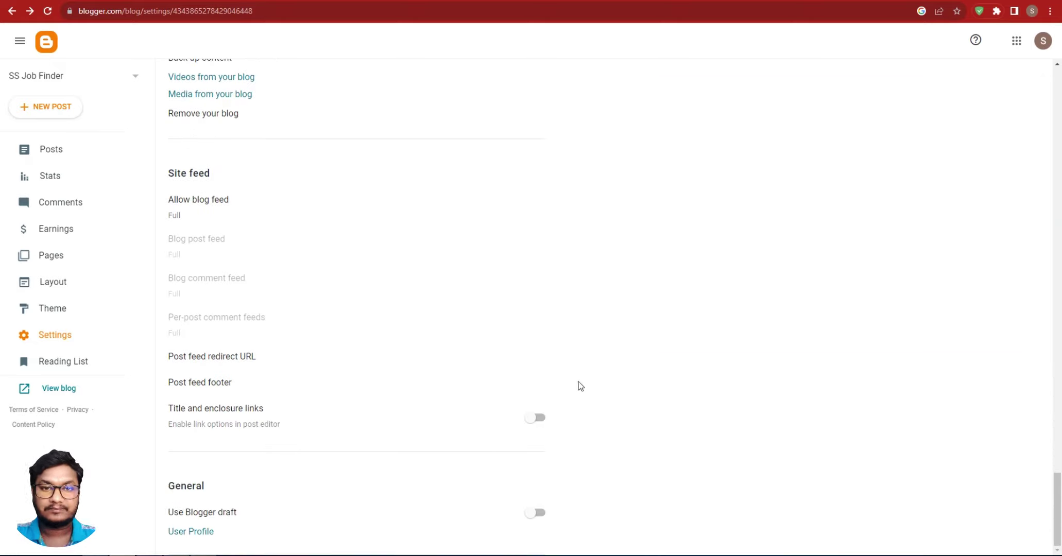
pyautogui.moveTo(1057, 494); pyautogui.dragTo(1057, 360)
pyautogui.click(51, 148)
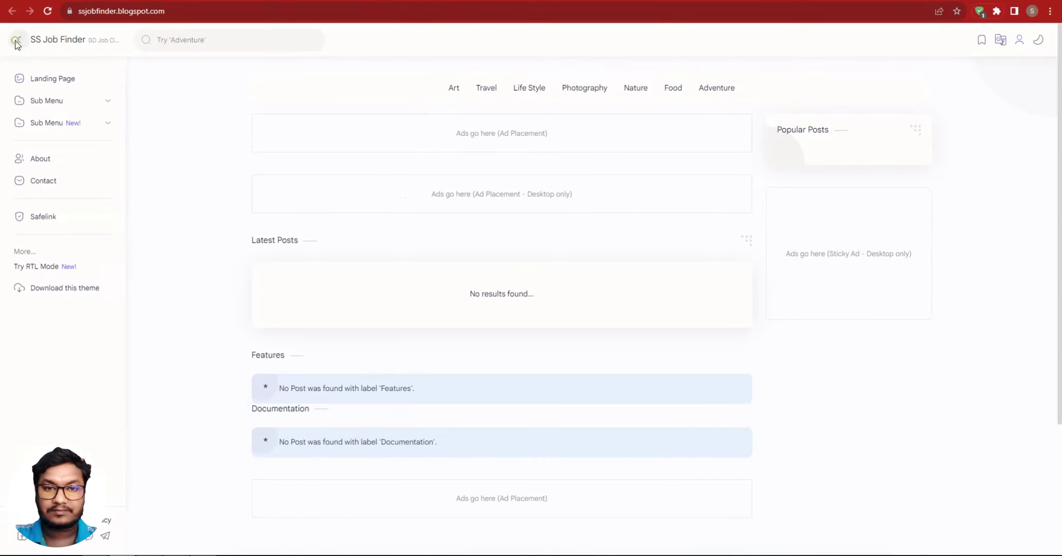
# Step: Expand the first Sub Menu entry in the sidebar of the live SS Job Finder blog
pyautogui.click(112, 103)
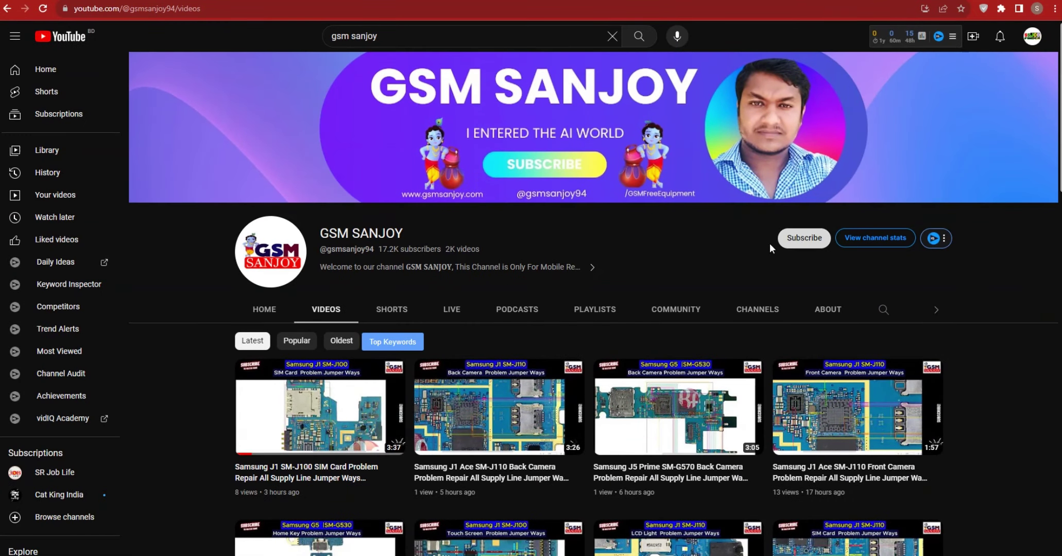
# Step: On YouTube, subscribe to the GSM SANJOY channel and browse its latest videos
pyautogui.click(803, 238)
pyautogui.click(801, 238)
pyautogui.scroll(-6, 834, 260)
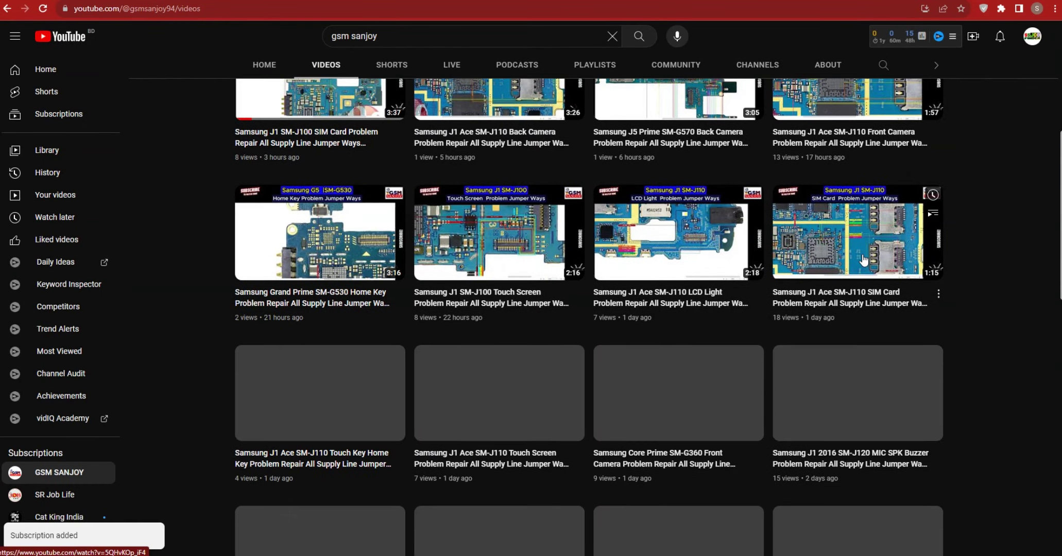